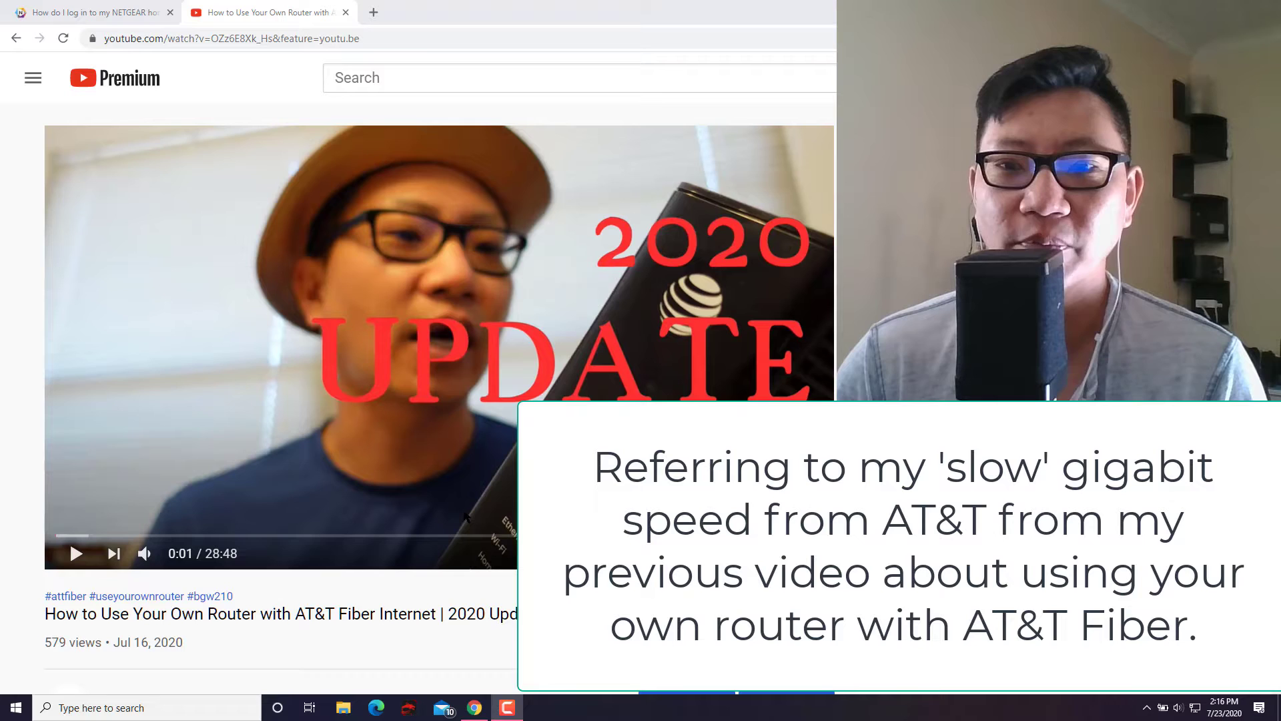
# Scroll through the video page and highlight the modem model name in the title.
pyautogui.scroll(-4, 454, 524)
pyautogui.scroll(-3, 454, 525)
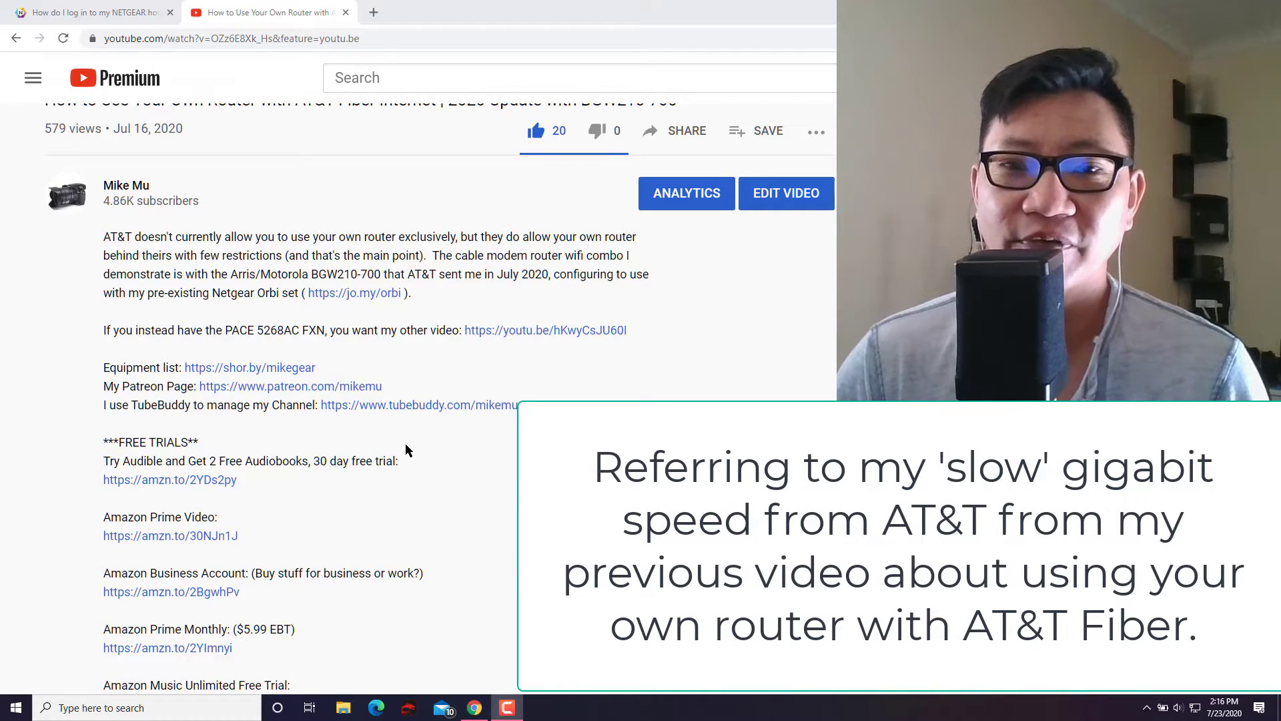
pyautogui.scroll(3, 408, 448)
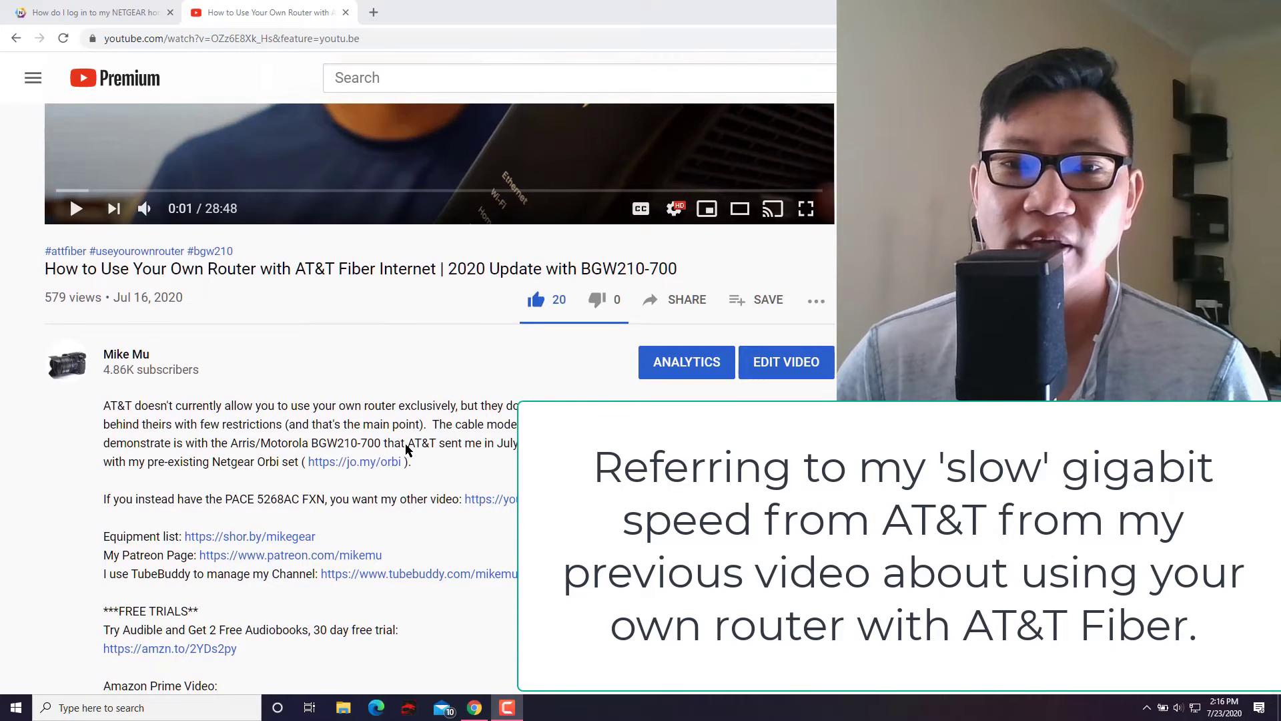
pyautogui.scroll(2, 406, 449)
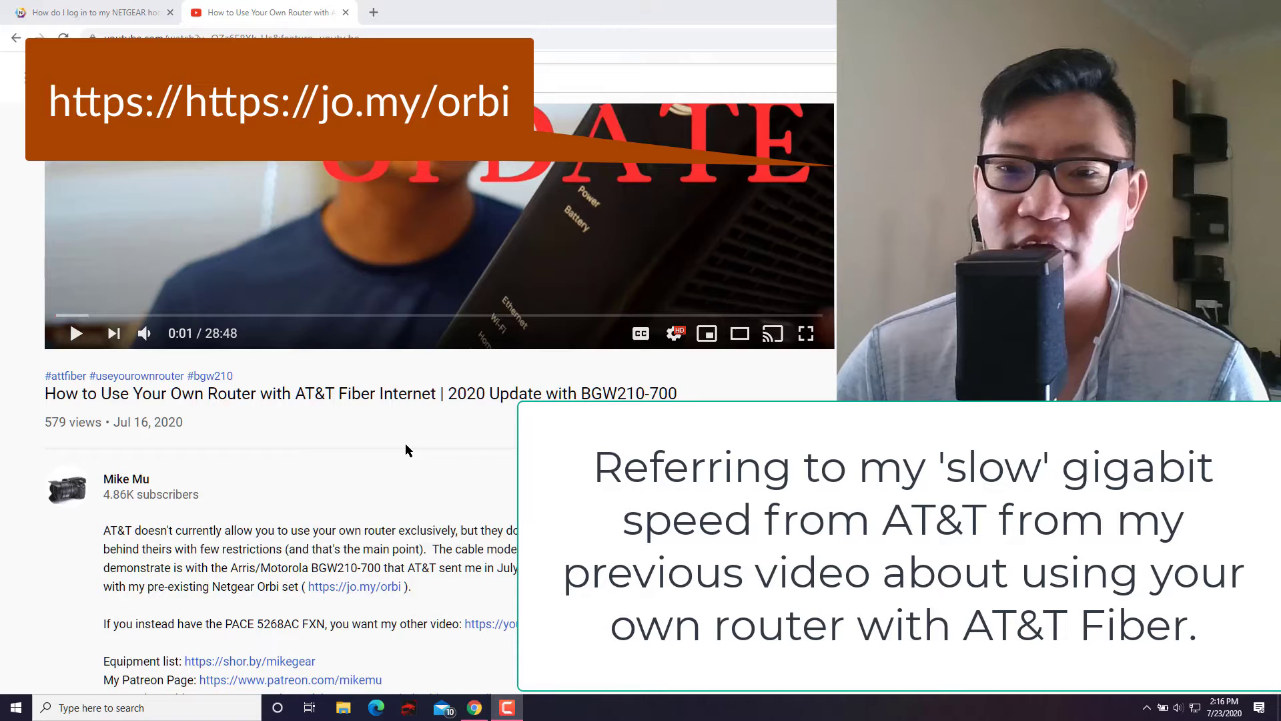
pyautogui.scroll(2, 406, 444)
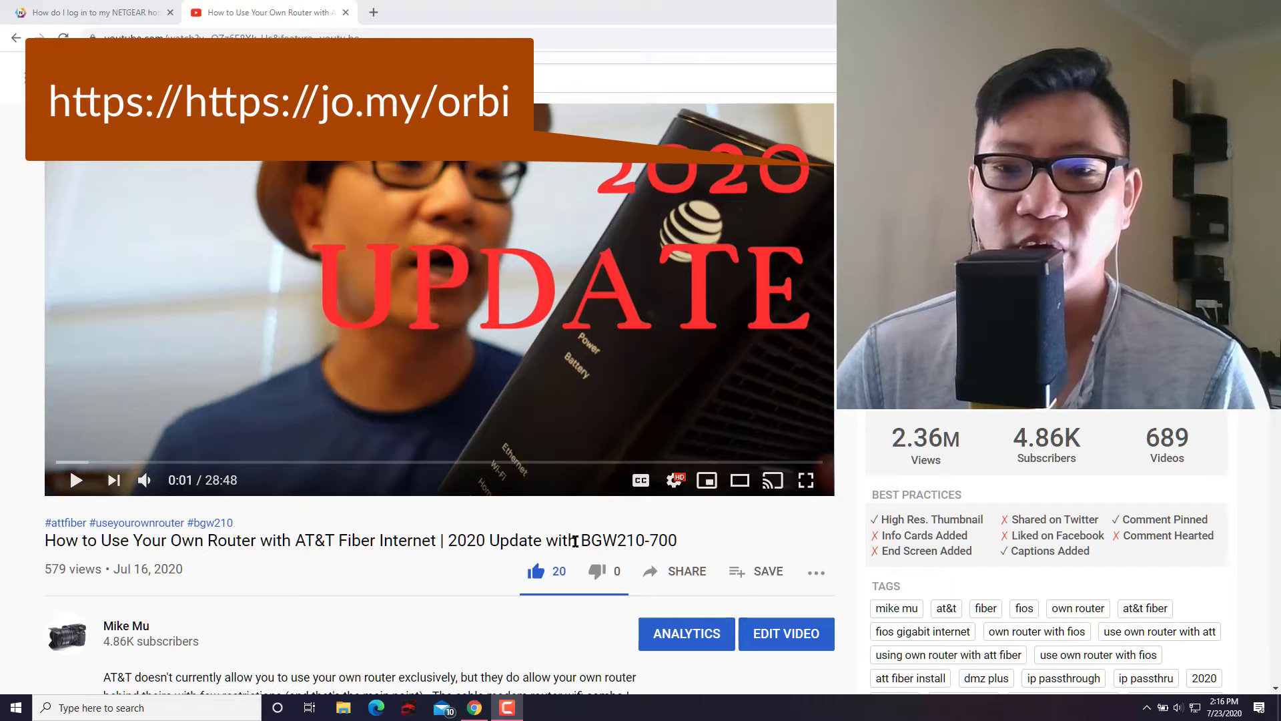
pyautogui.moveTo(591, 539); pyautogui.dragTo(670, 535)
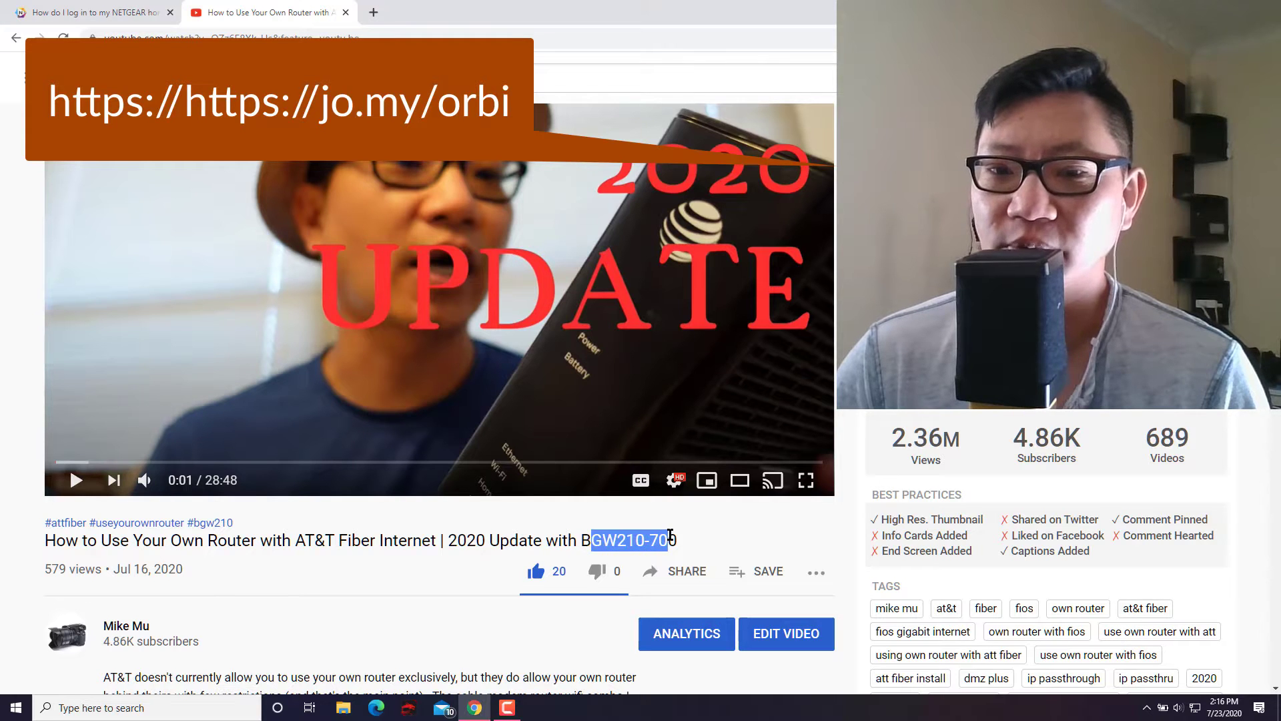
pyautogui.click(631, 542)
# Read through the viewer comments, then bring the NETGEAR 'How do I log in' article forward.
pyautogui.scroll(-2, 375, 580)
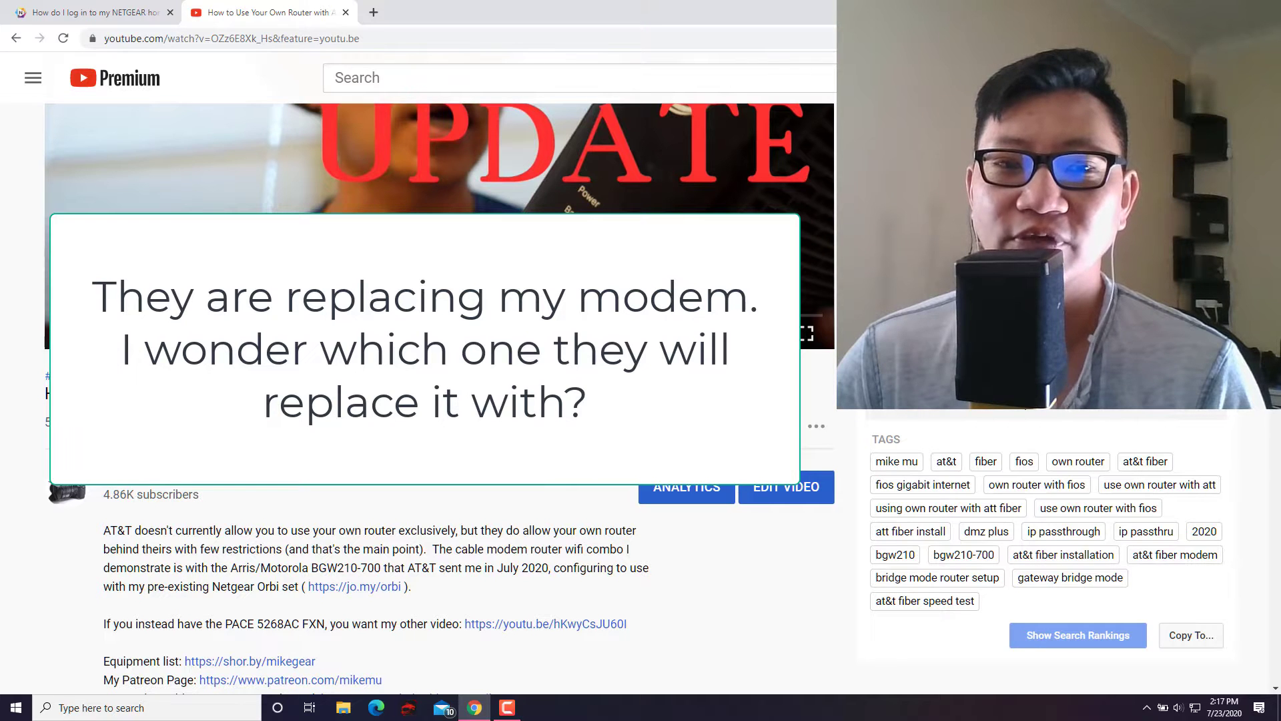
pyautogui.scroll(-8, 442, 533)
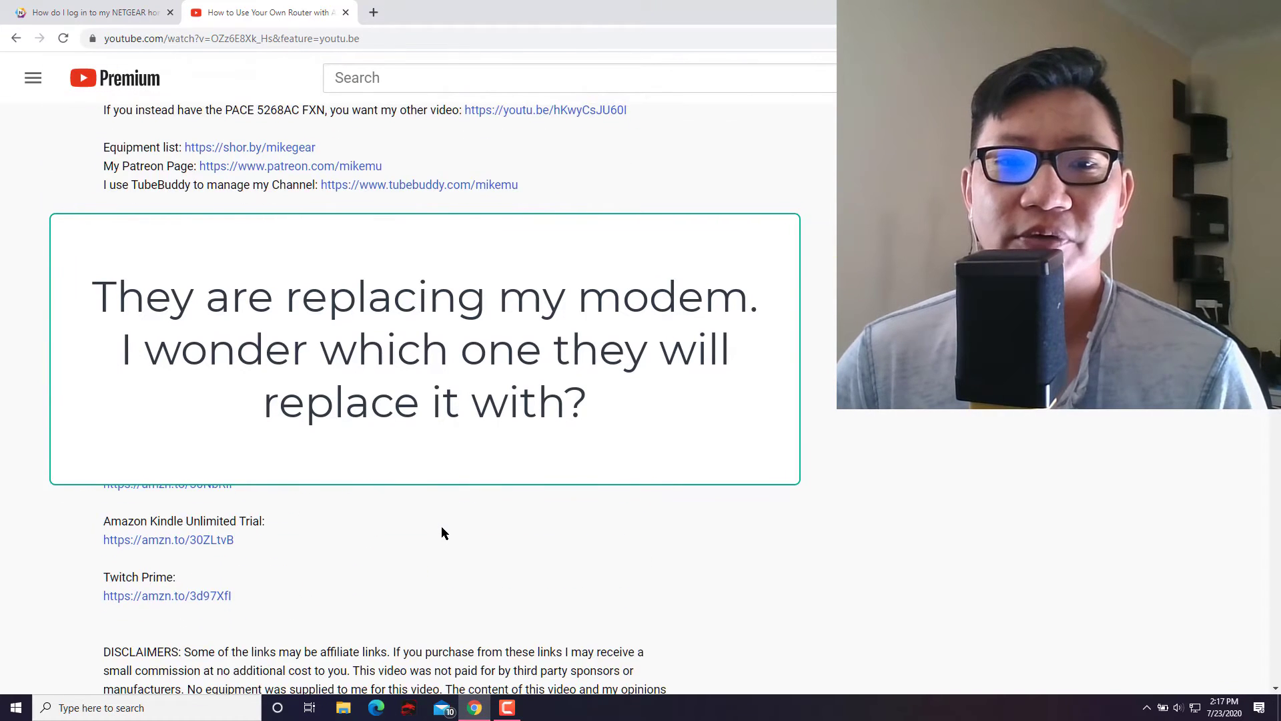
pyautogui.scroll(-7, 442, 532)
pyautogui.scroll(6, 440, 536)
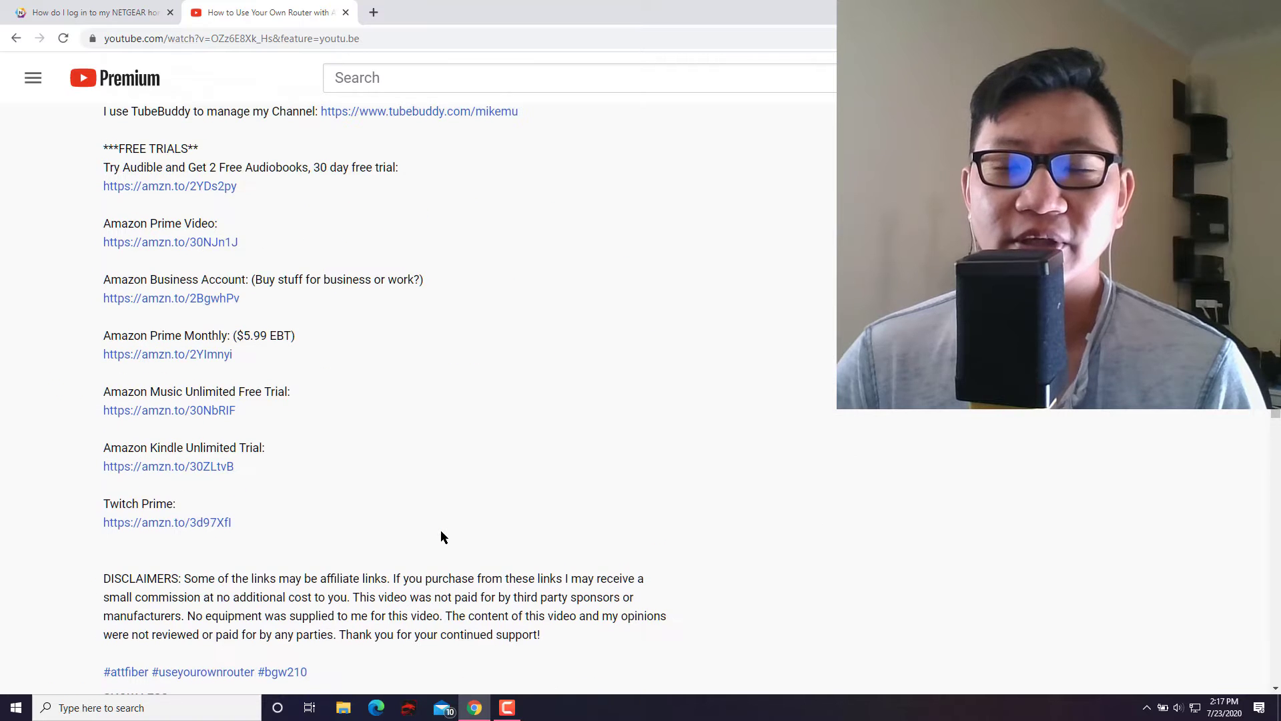
pyautogui.scroll(-6, 443, 537)
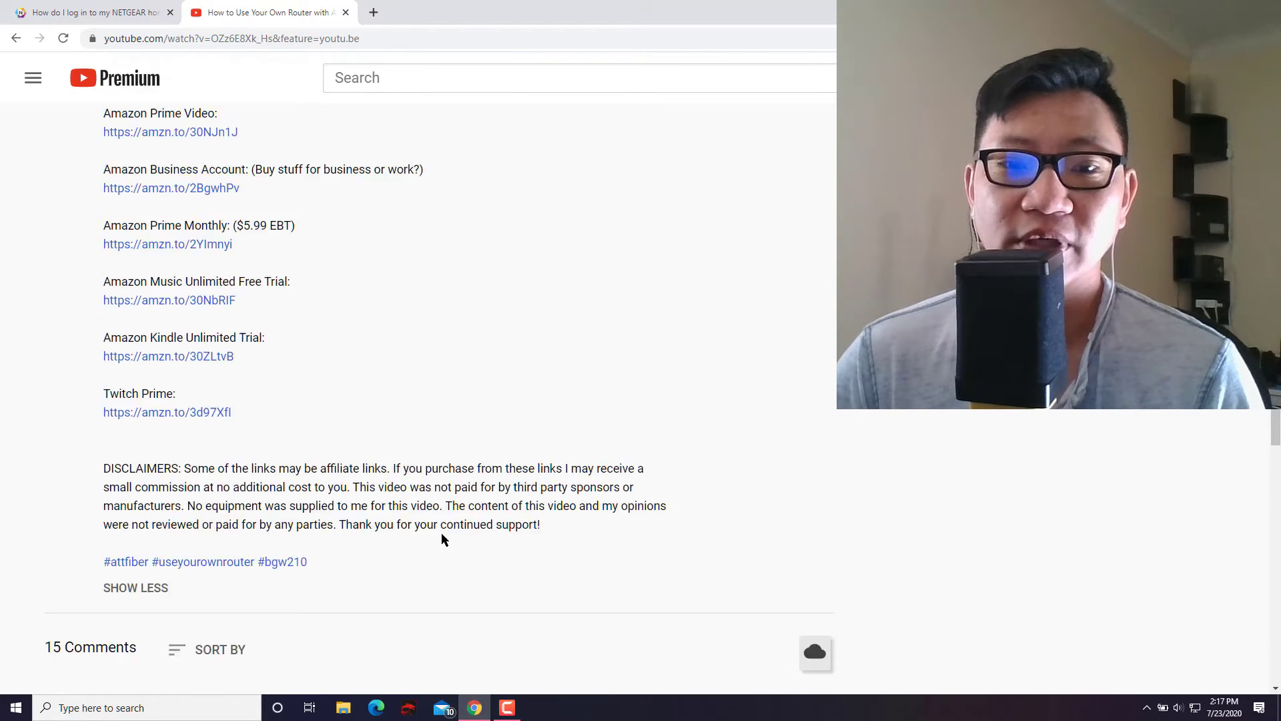
pyautogui.scroll(-3, 443, 538)
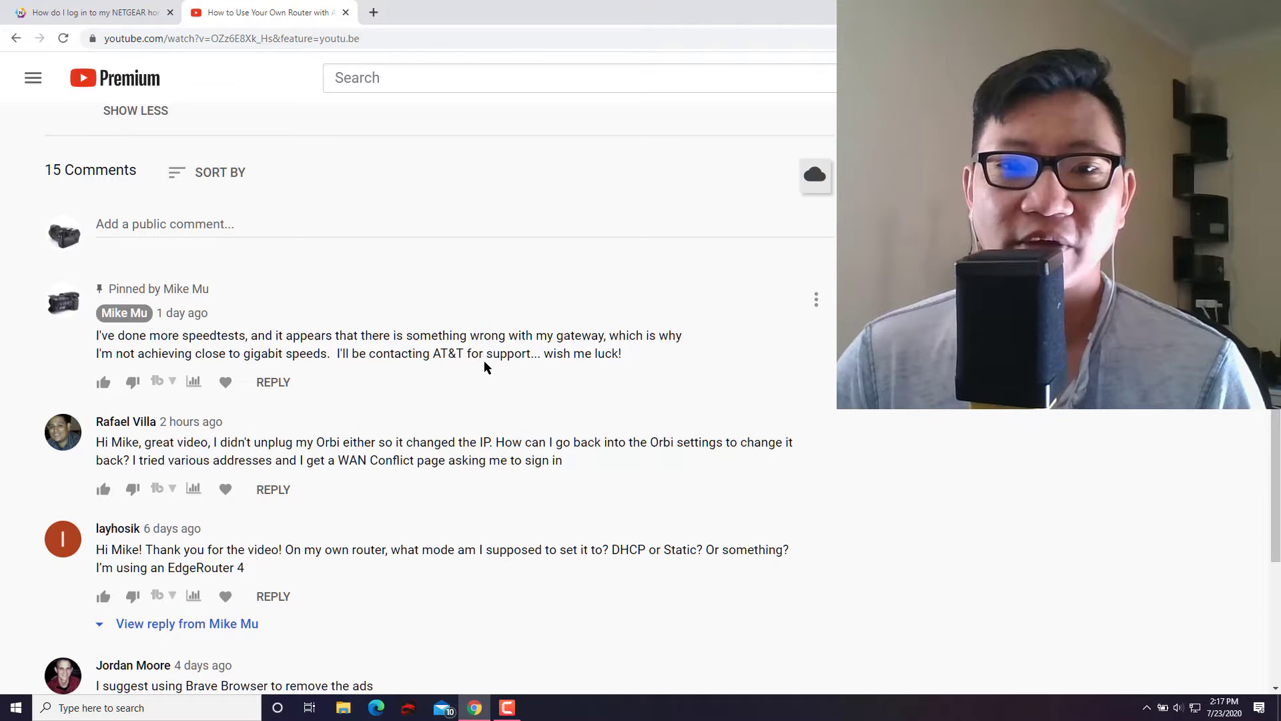
pyautogui.scroll(-2, 367, 358)
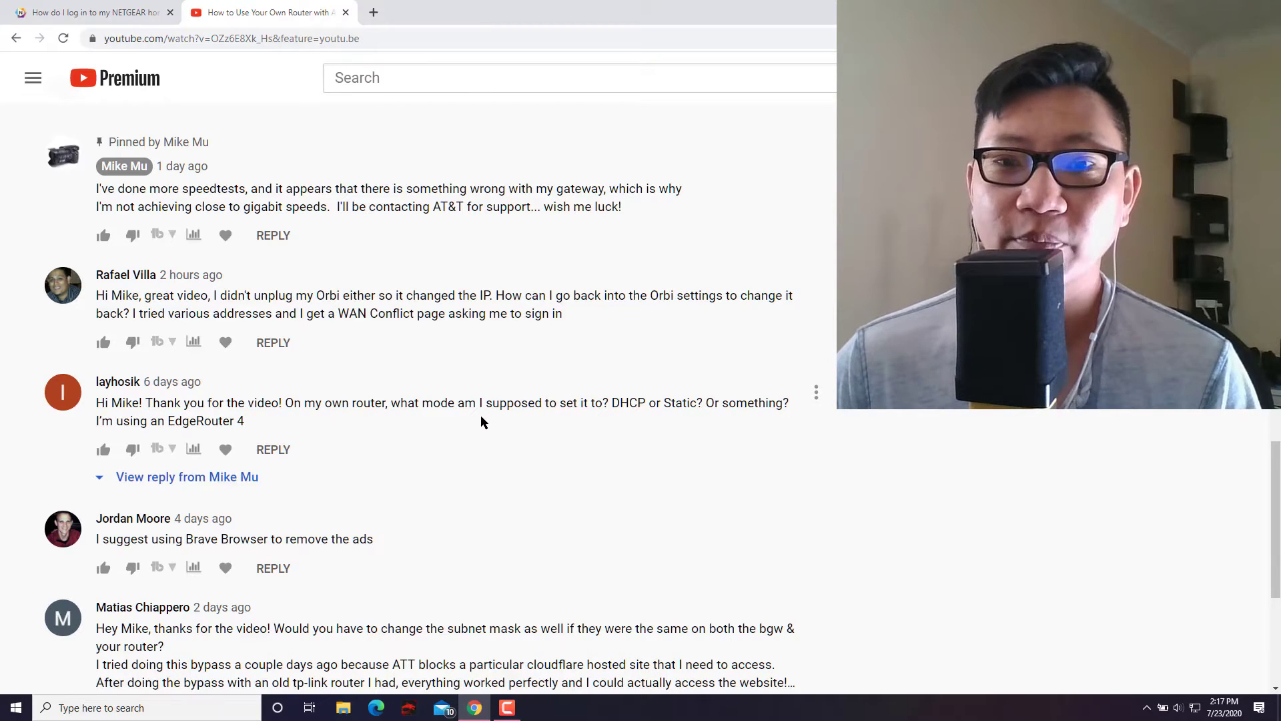
pyautogui.scroll(1, 485, 423)
pyautogui.scroll(15, 474, 454)
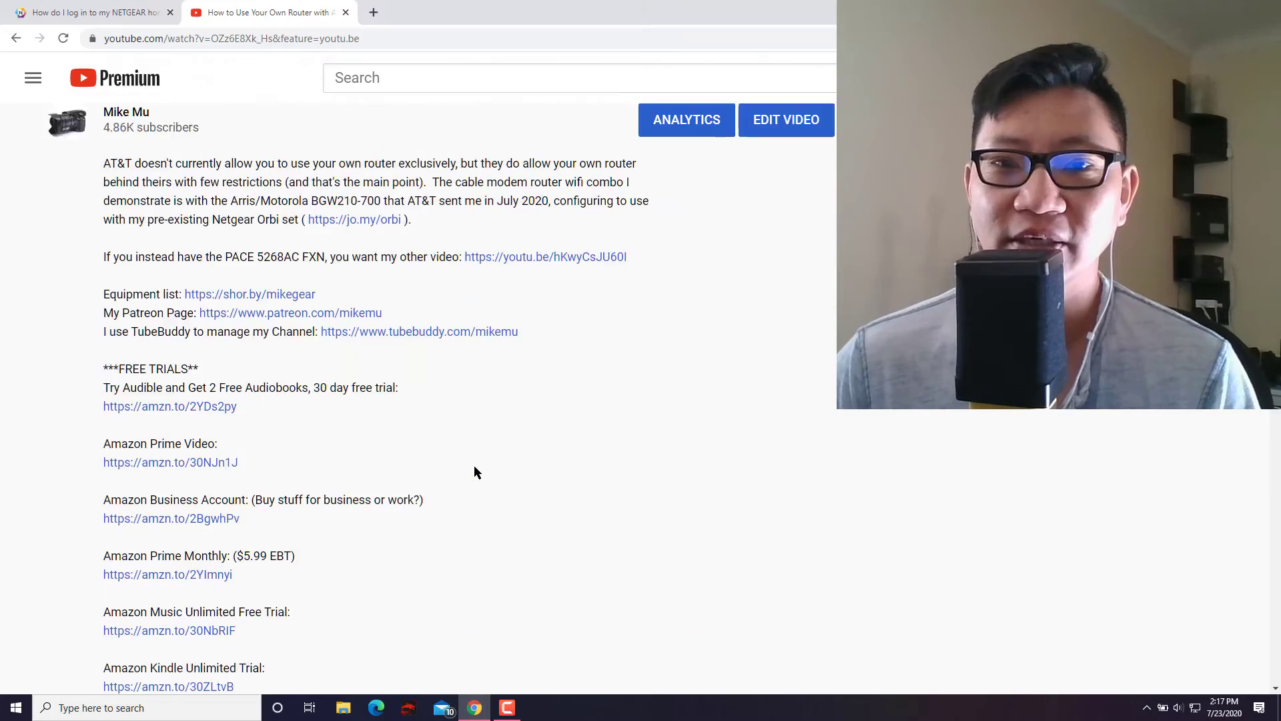
pyautogui.scroll(-6, 474, 474)
pyautogui.scroll(-4, 474, 483)
pyautogui.scroll(6, 474, 483)
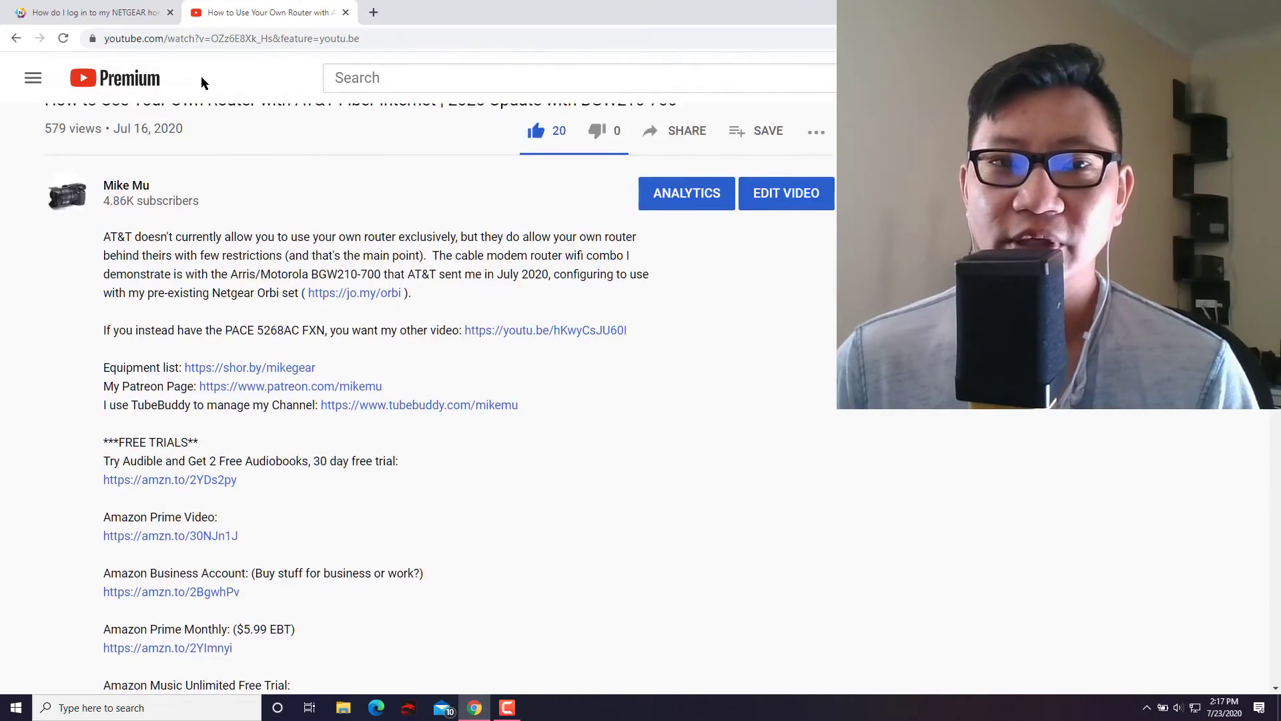
pyautogui.click(100, 12)
pyautogui.scroll(3, 449, 381)
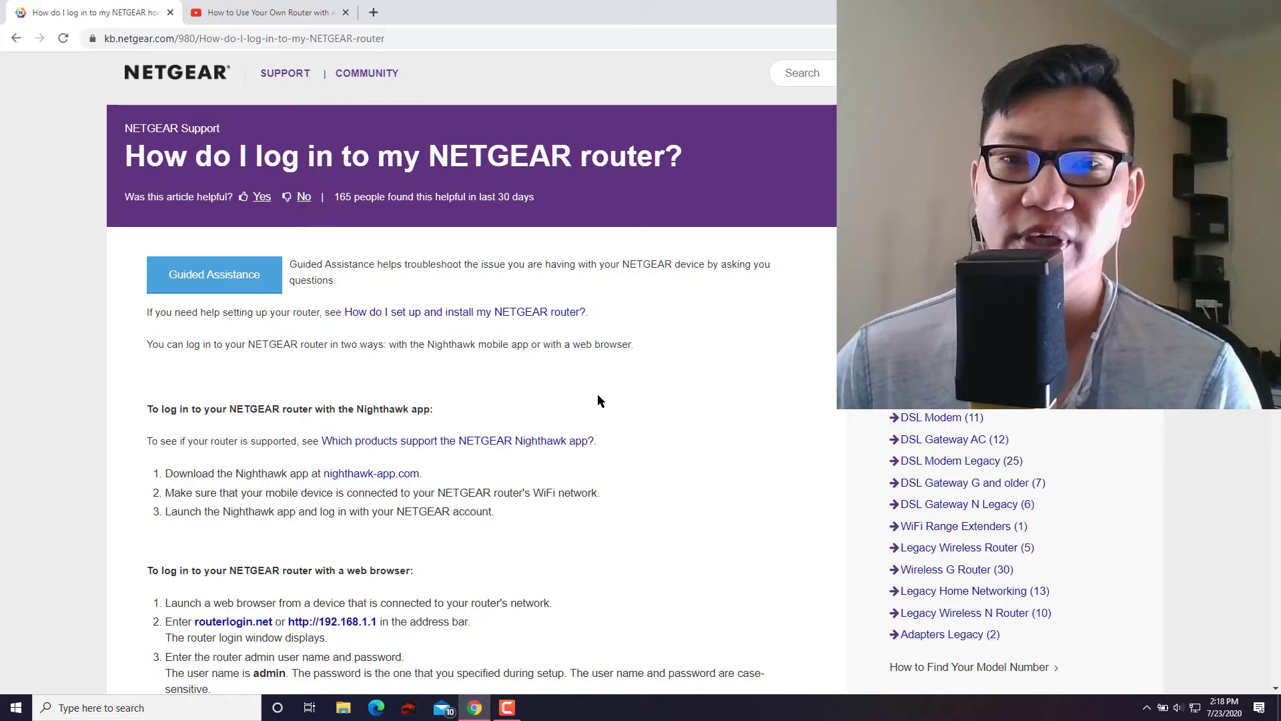
pyautogui.scroll(-2, 606, 403)
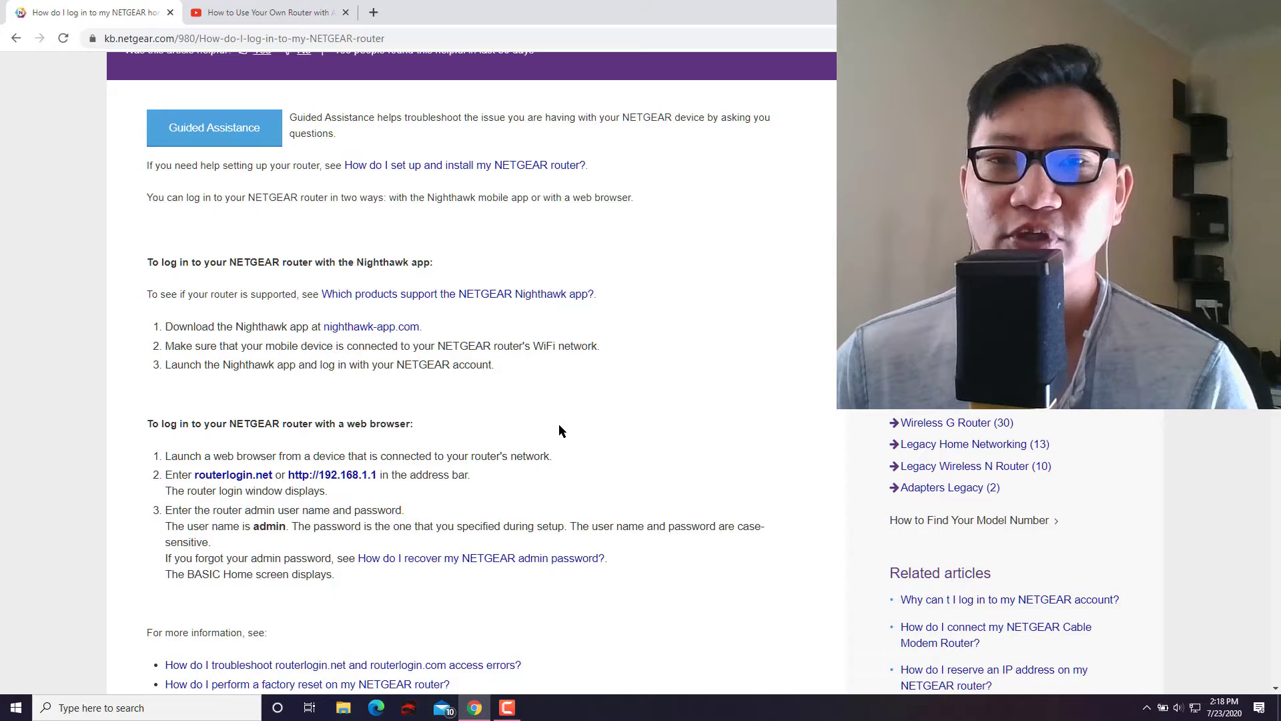
pyautogui.scroll(-1, 514, 390)
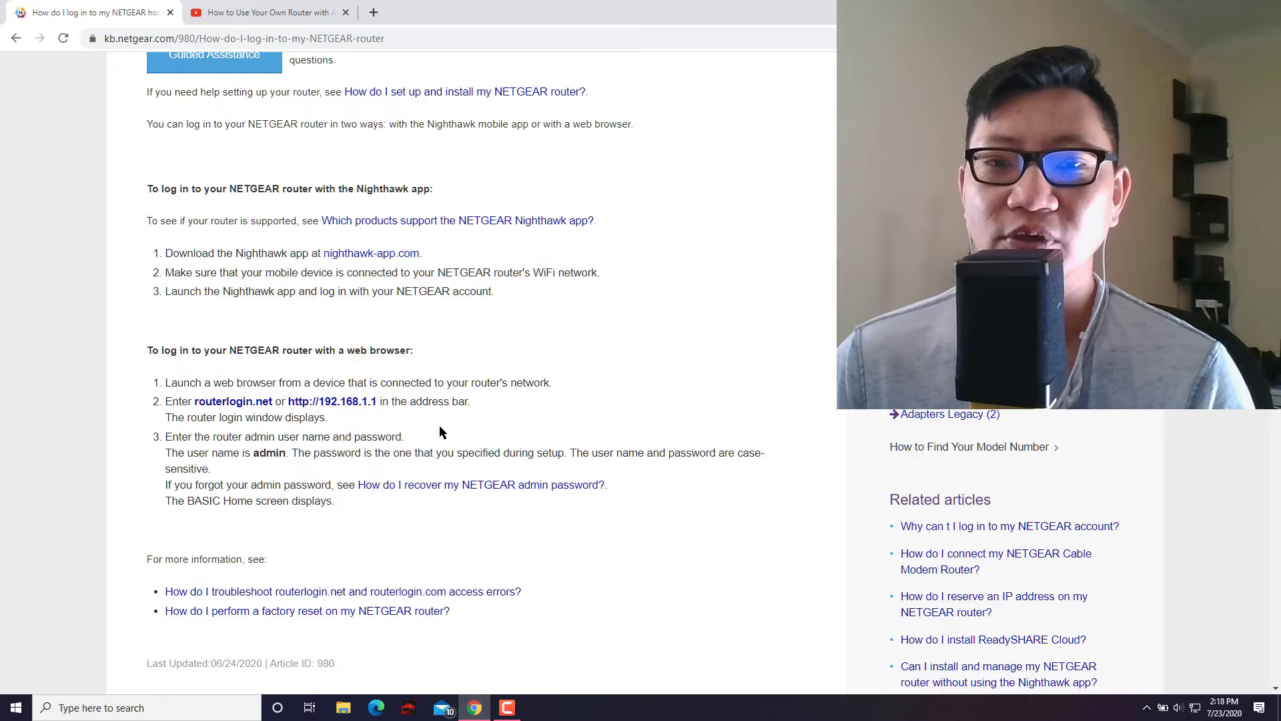
# Open a new tab with 10.0.01 entered, then return to the NETGEAR login article.
pyautogui.click(374, 12)
pyautogui.click(429, 40)
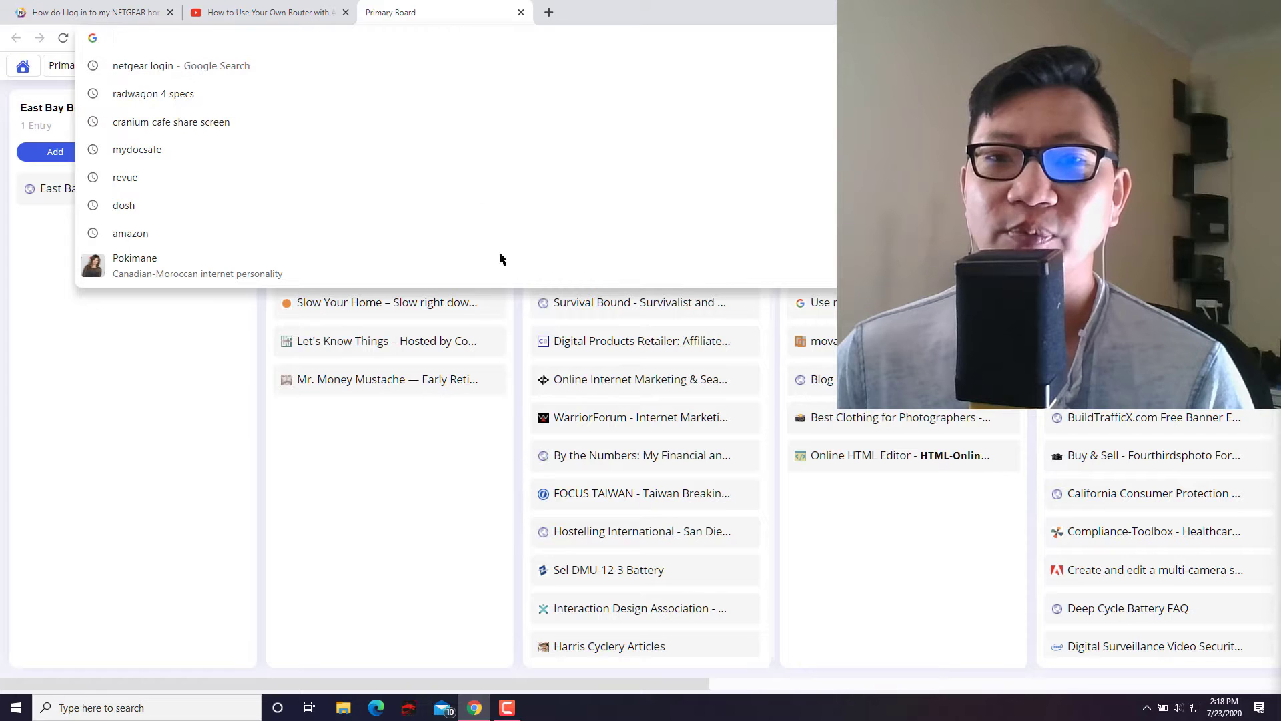
pyautogui.write('10.0.')
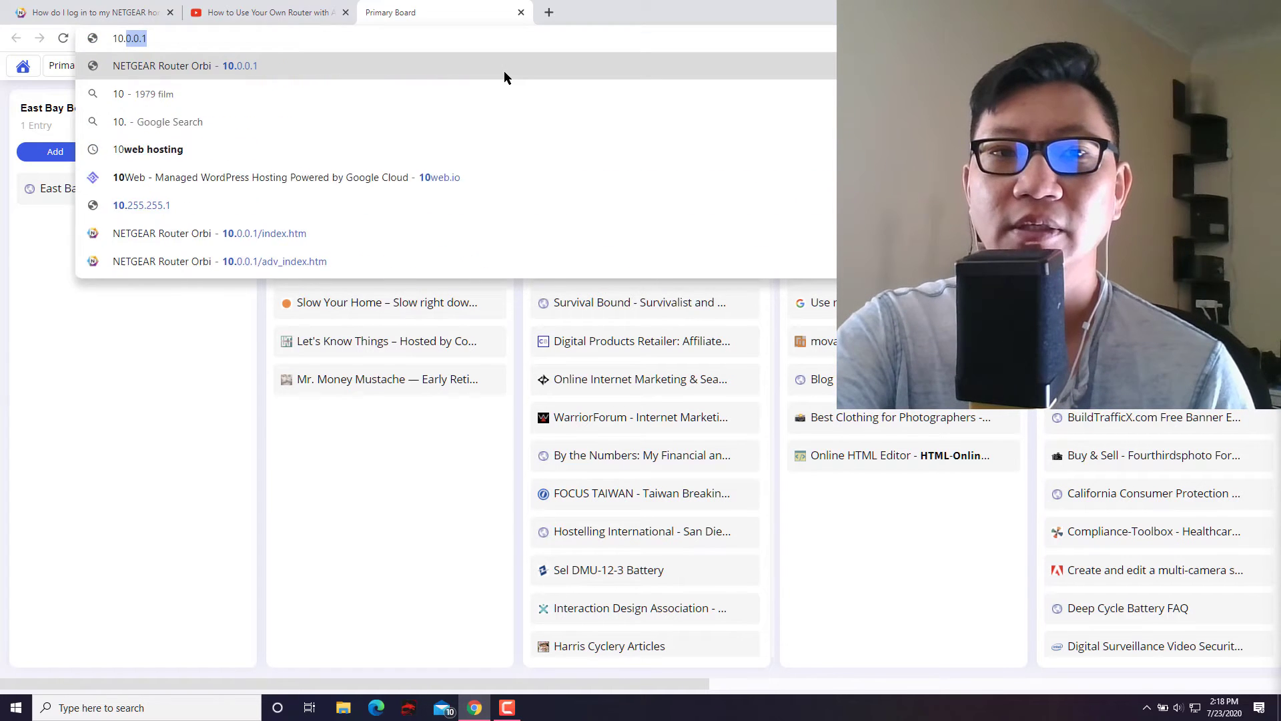
pyautogui.write('01')
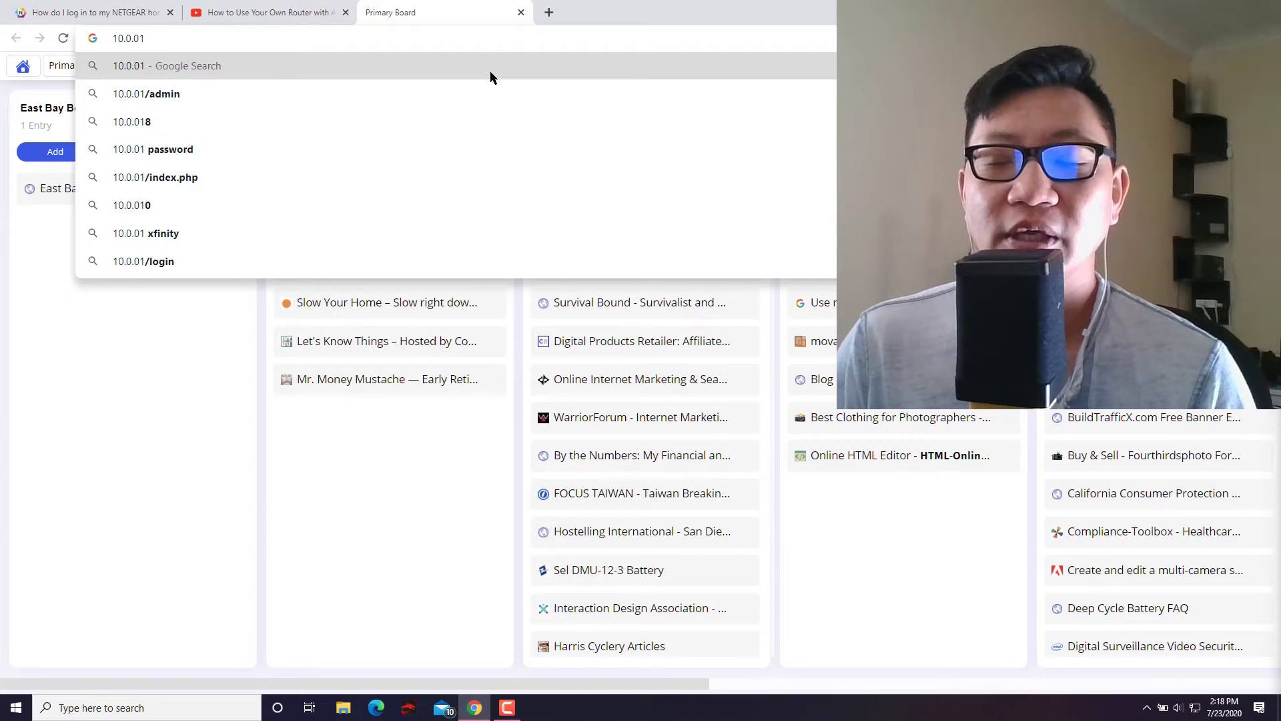
pyautogui.click(123, 12)
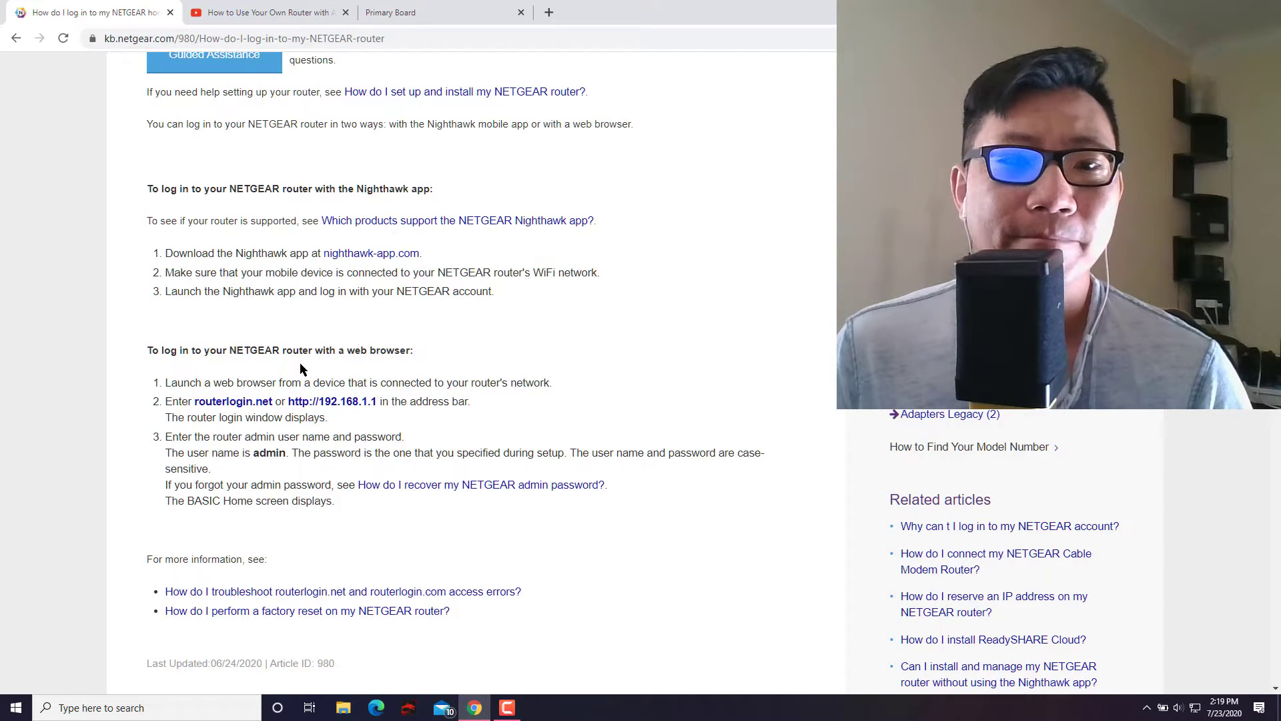
# Go to routerlogin.net and sign in with username admin and the router password.
pyautogui.click(233, 403)
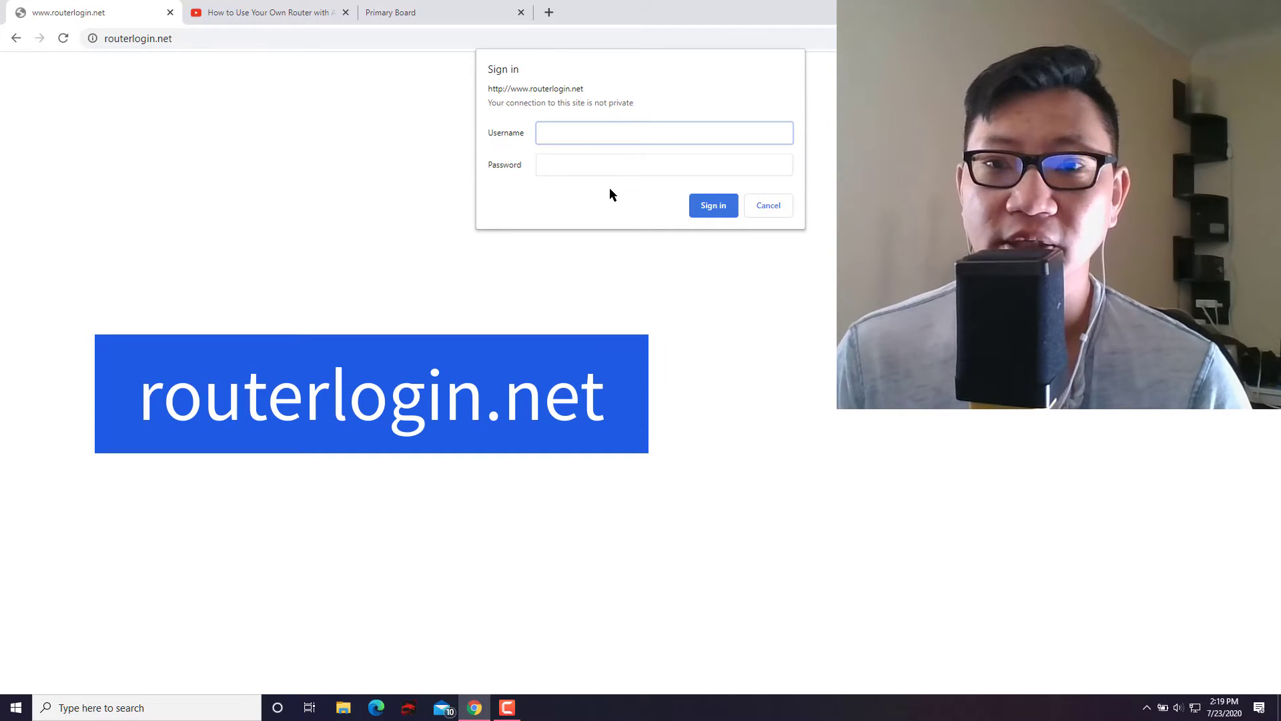
pyautogui.write('admin')
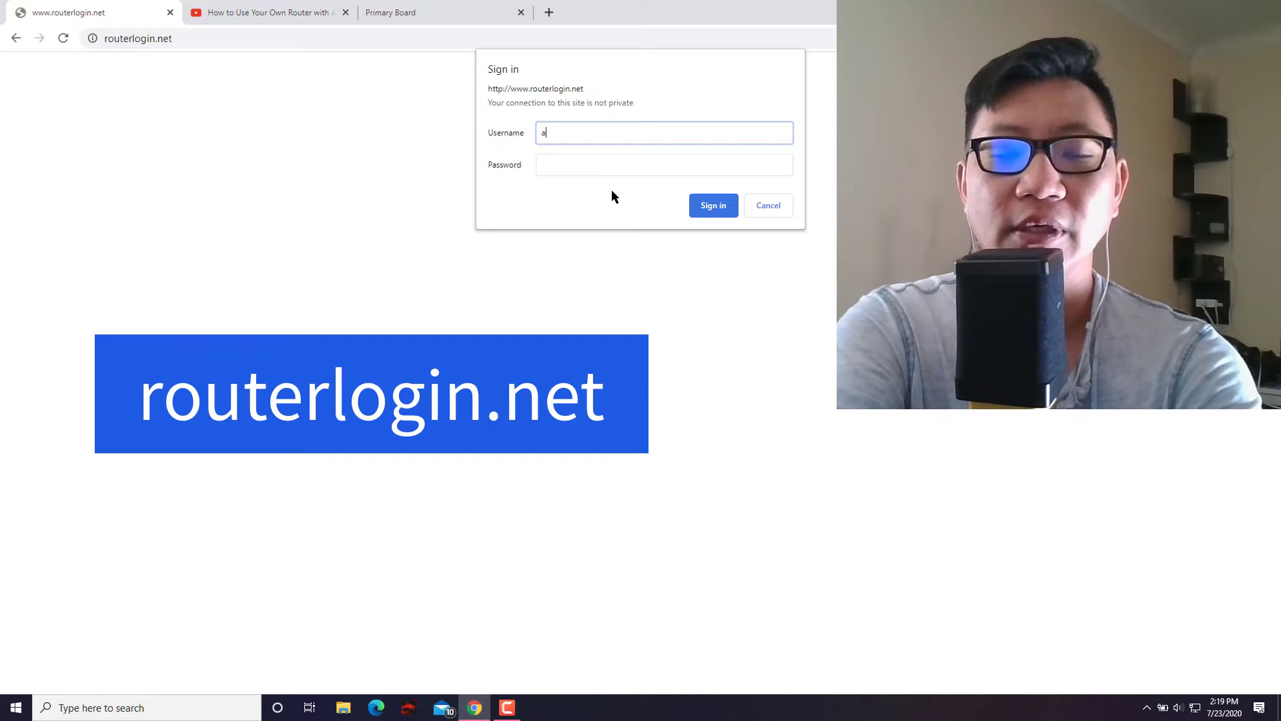
pyautogui.press('Tab')
pyautogui.write('passw')
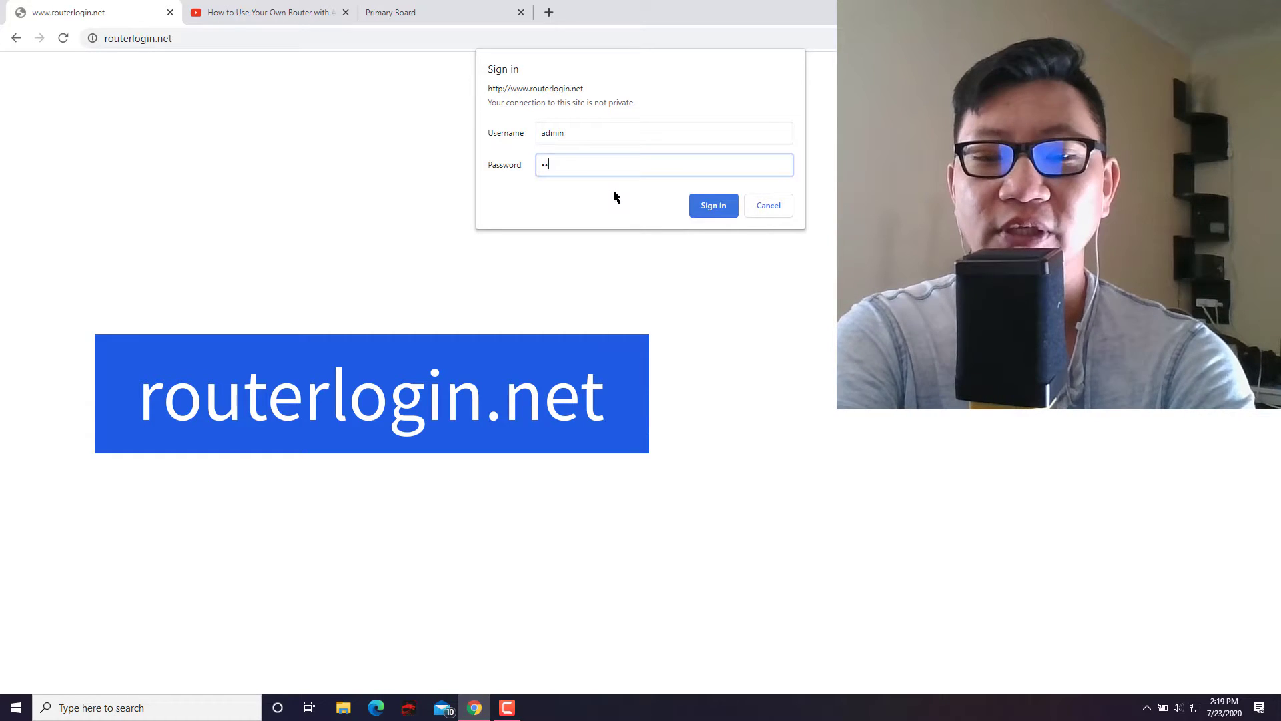
pyautogui.write('•••••••')
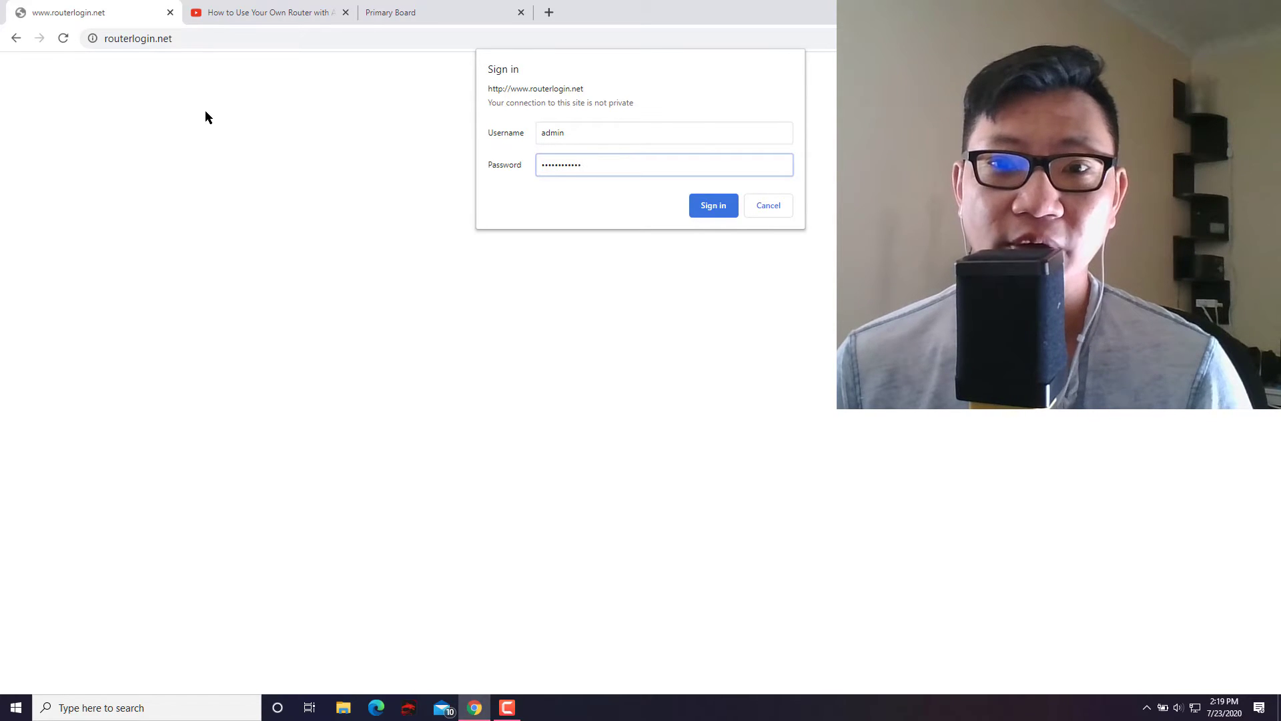
pyautogui.click(711, 206)
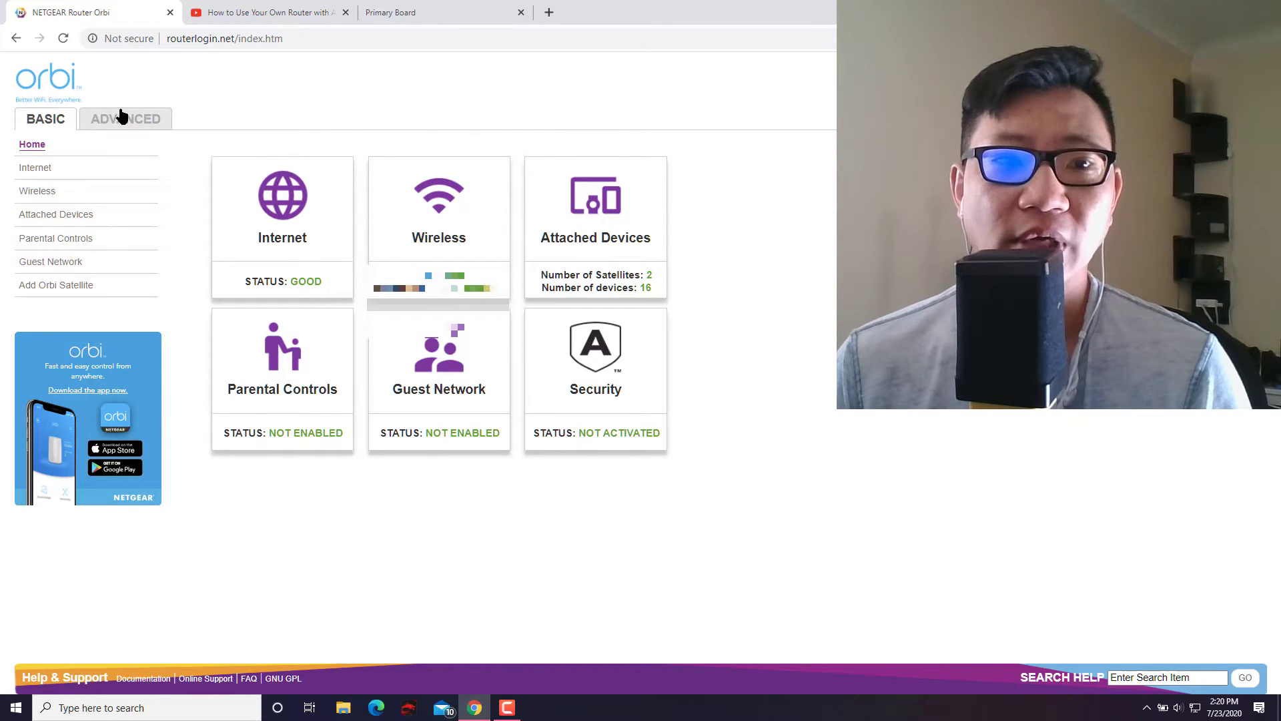
# Switch to the ADVANCED view and expand Setup in the left sidebar.
pyautogui.click(124, 118)
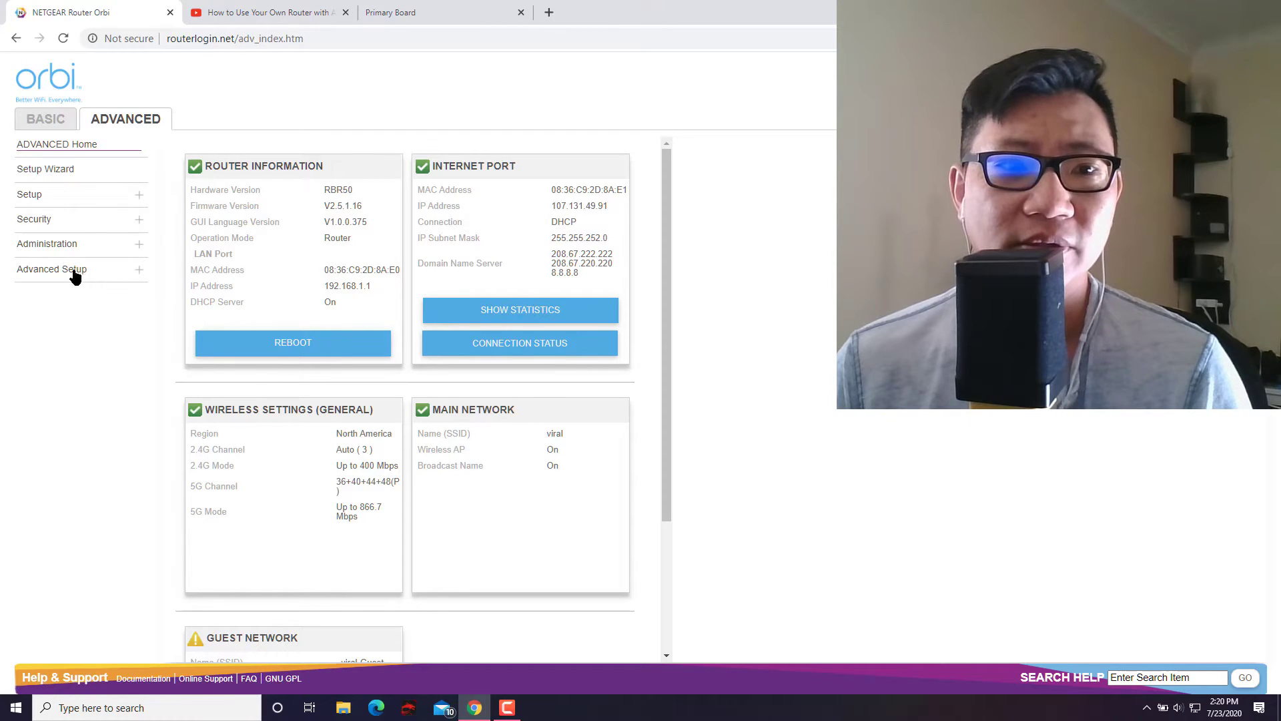
pyautogui.click(110, 203)
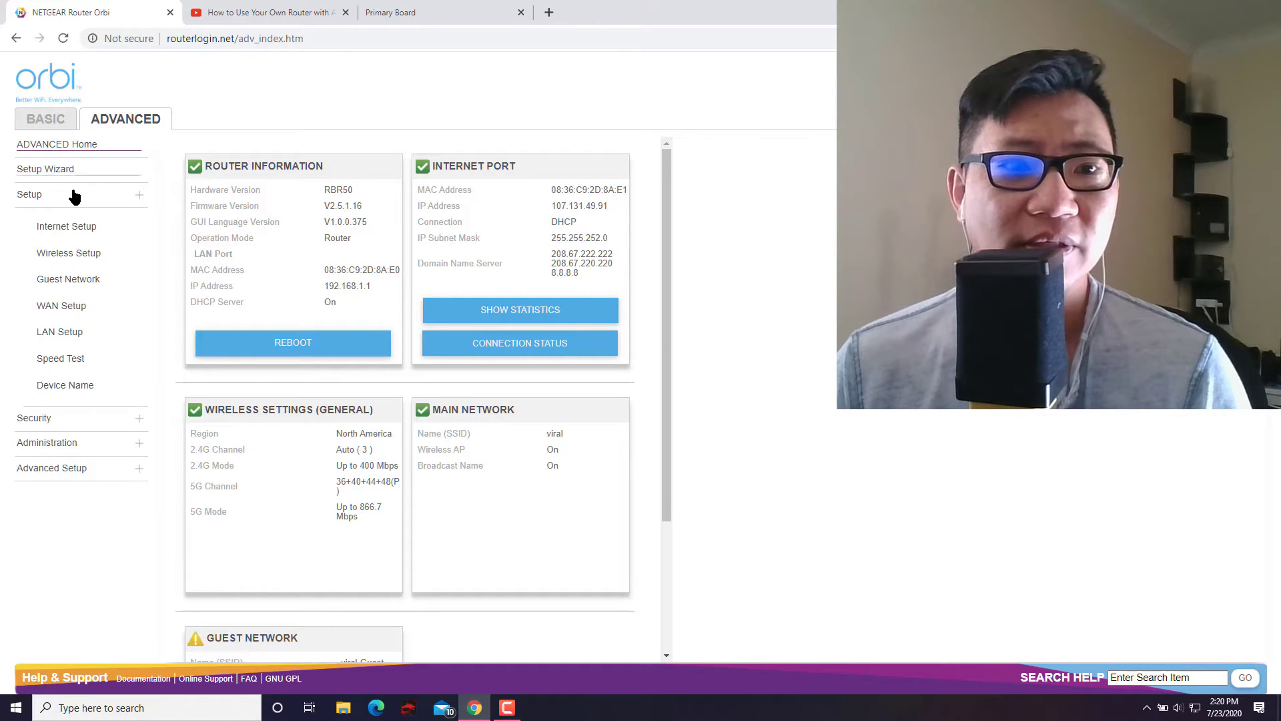
# In LAN Setup, enter 10, 0, 0 in the IP octets so the address reads 10.0.0.1.
pyautogui.click(64, 342)
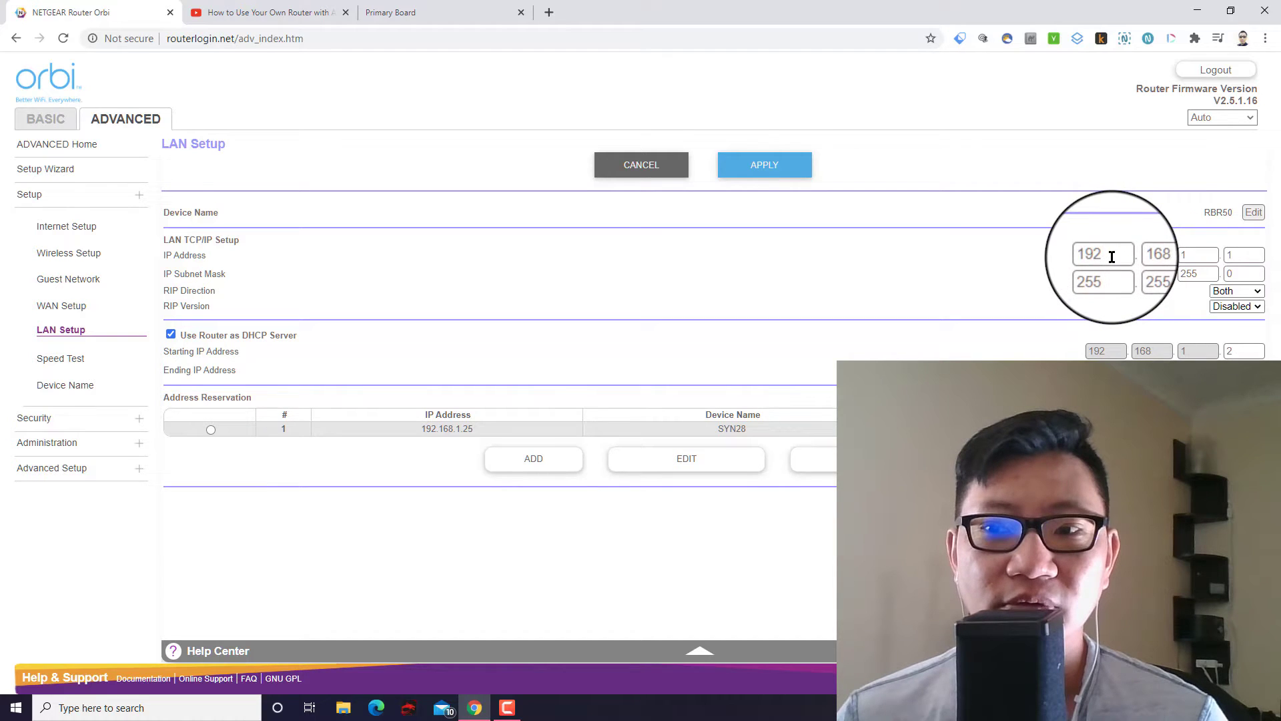
pyautogui.doubleClick(1246, 257)
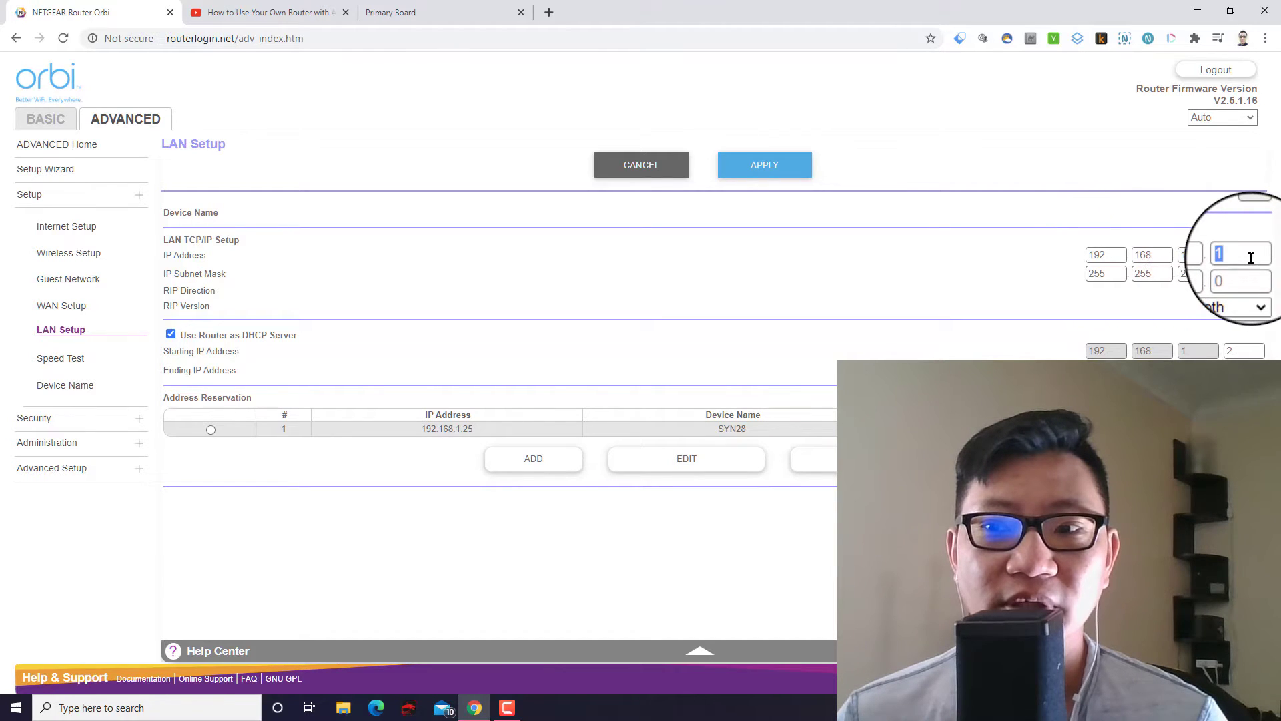
pyautogui.doubleClick(1107, 255)
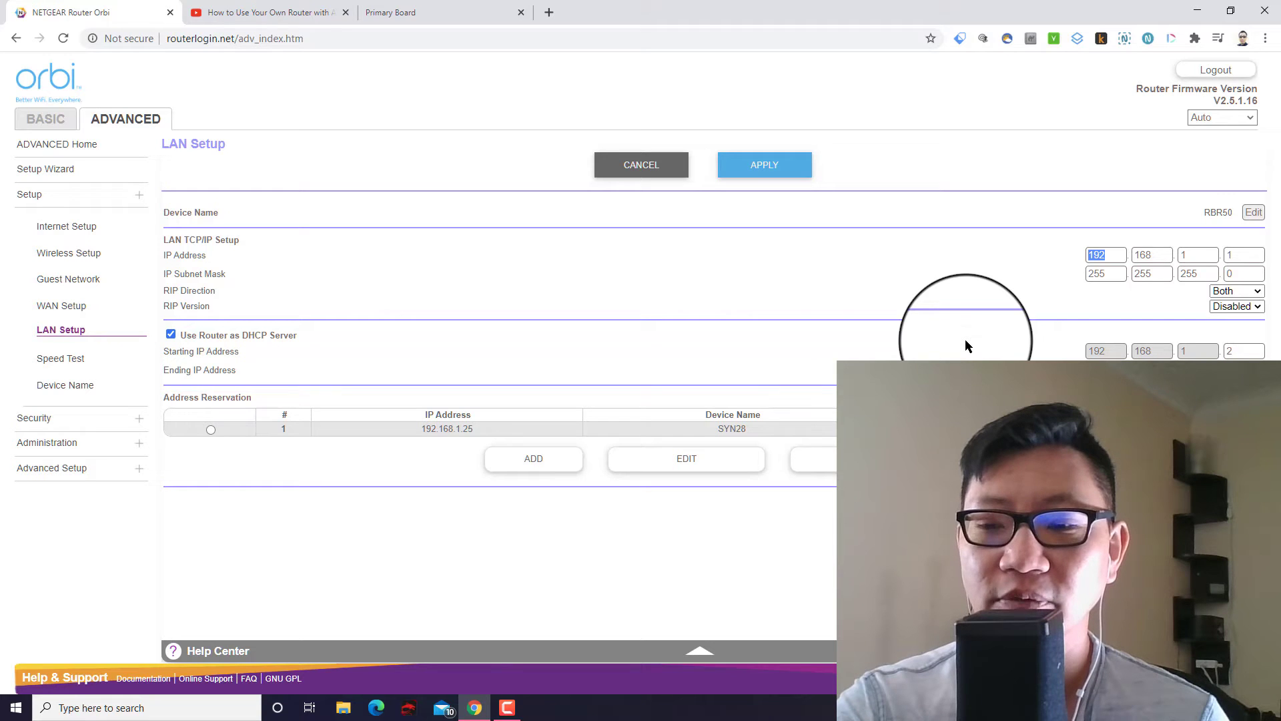
pyautogui.write('10')
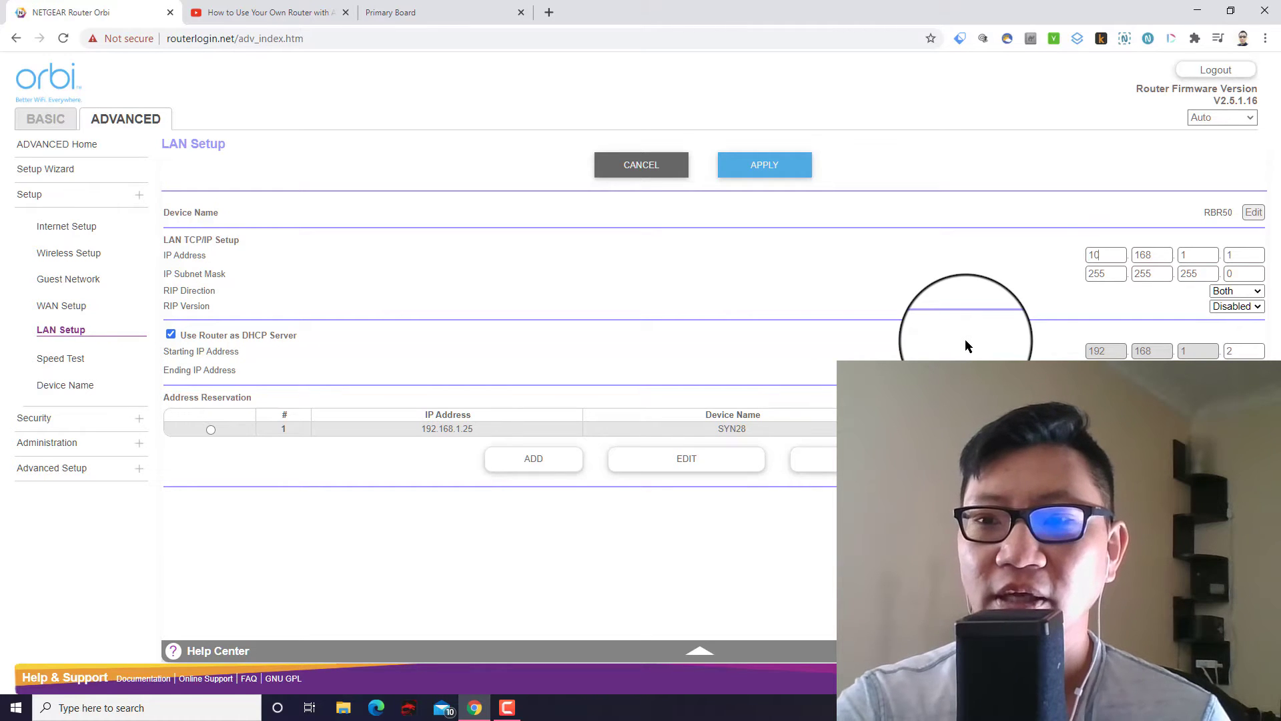
pyautogui.press('Tab')
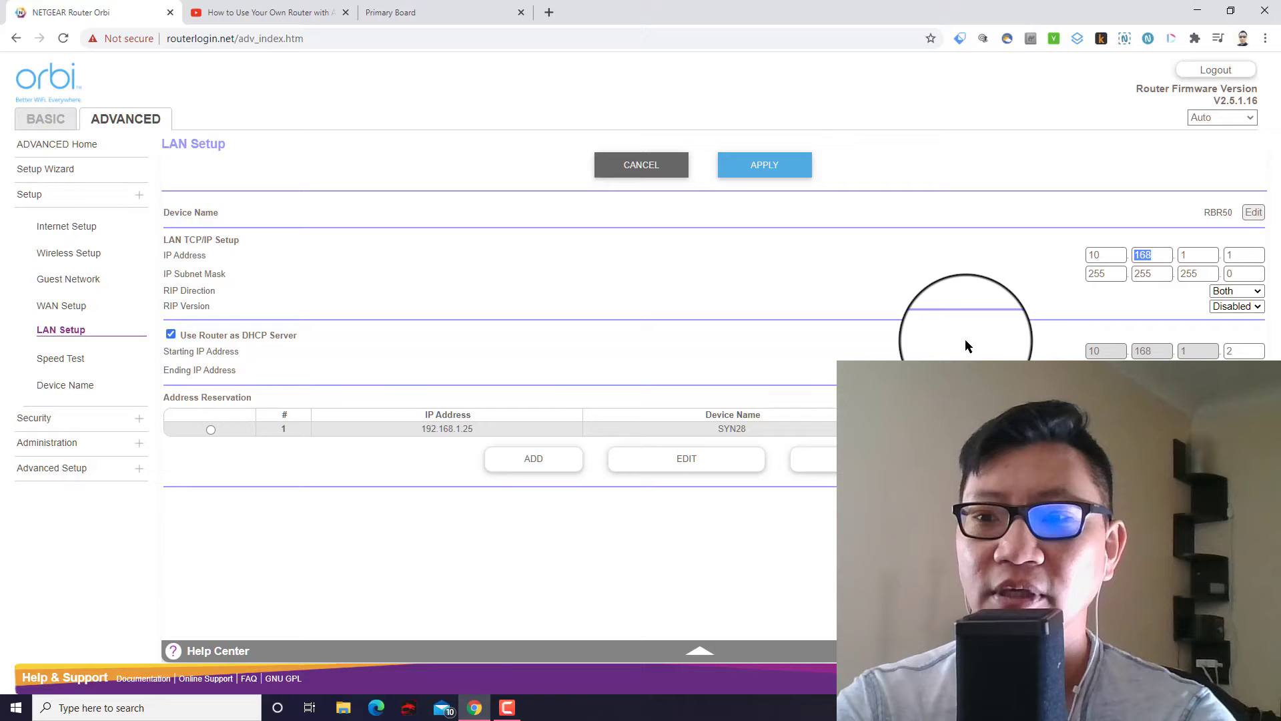
pyautogui.write('0')
pyautogui.press('Tab')
pyautogui.write('0')
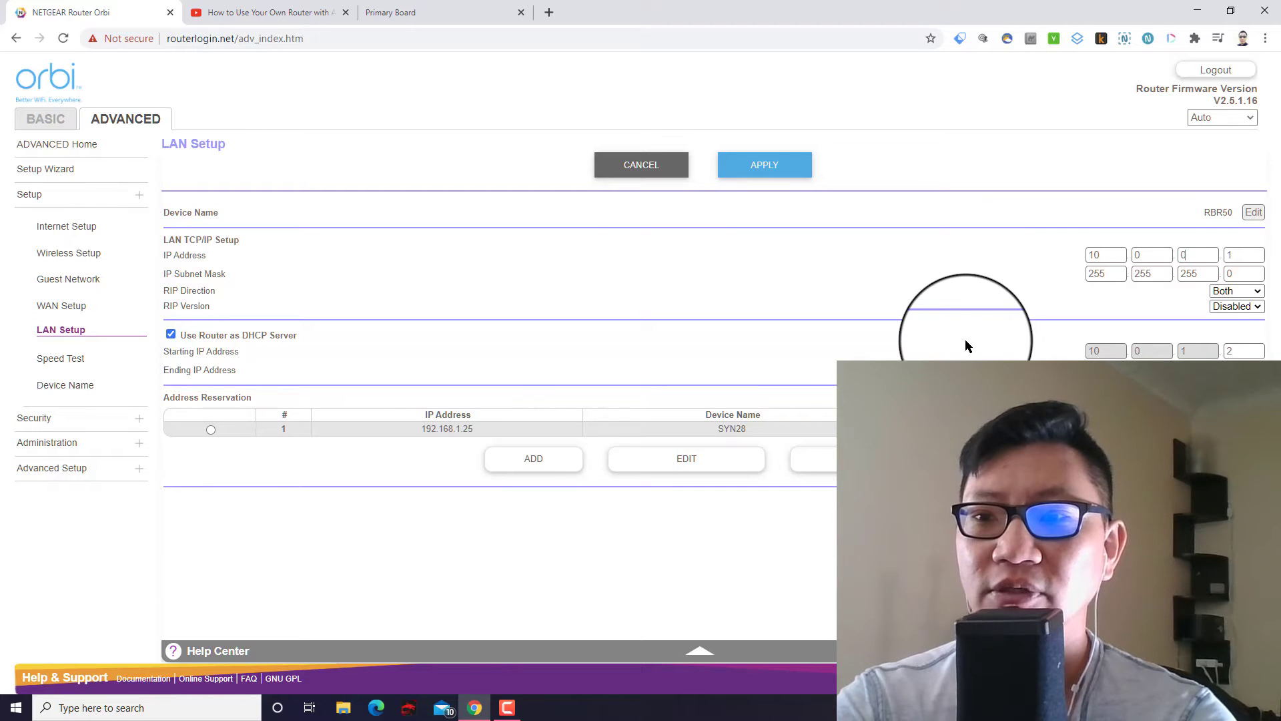
pyautogui.press('Tab')
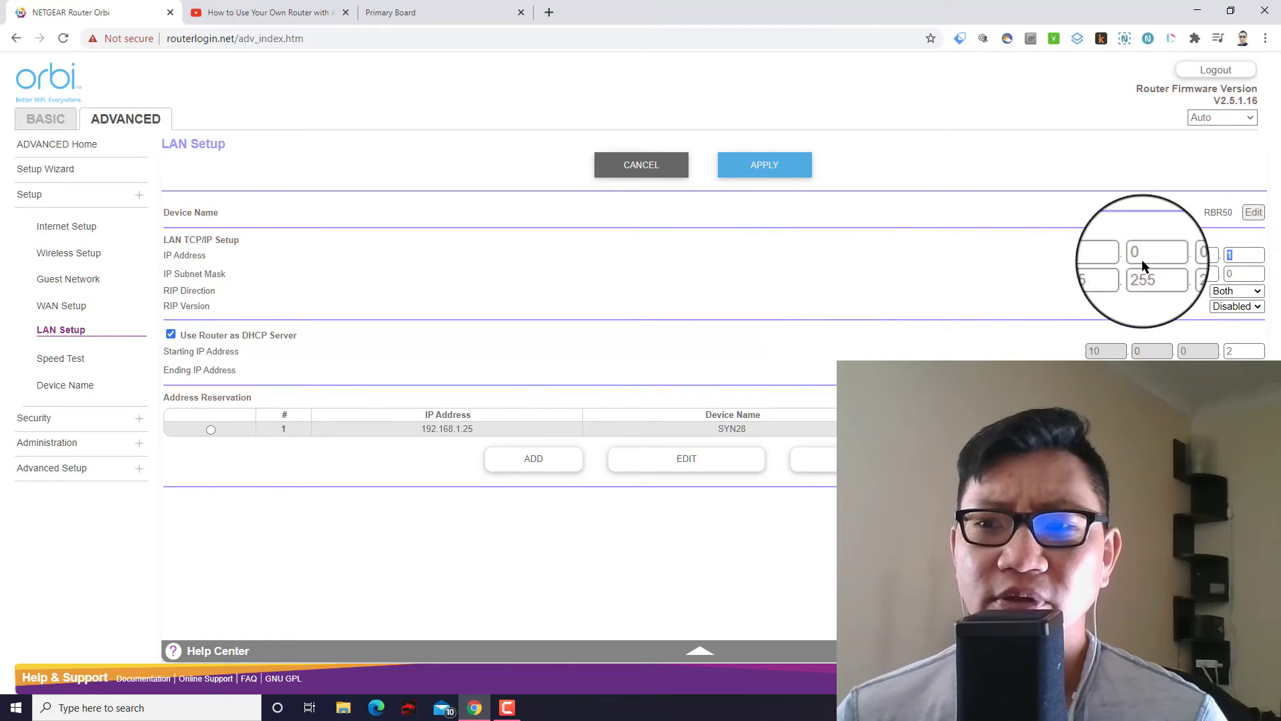
pyautogui.moveTo(1124, 255); pyautogui.dragTo(1043, 235)
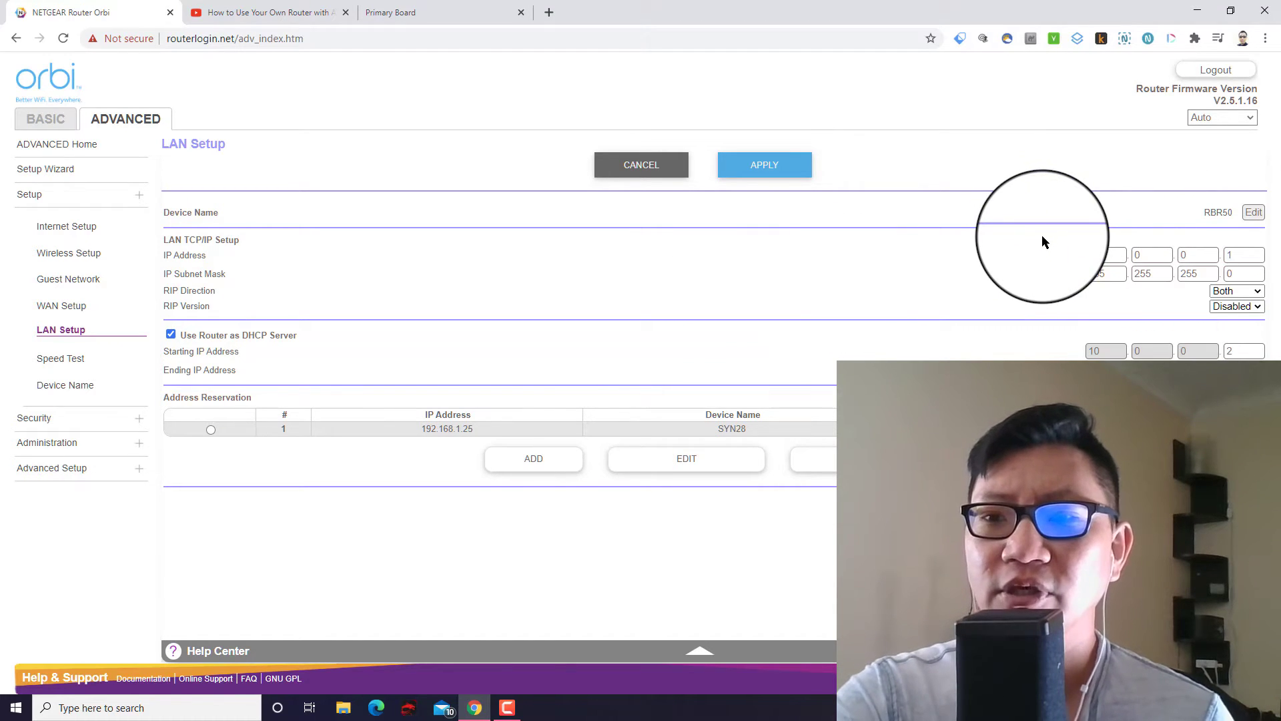
# Type 192, 168, 1, 1 across the LAN IP Address octets.
pyautogui.write('1921681')
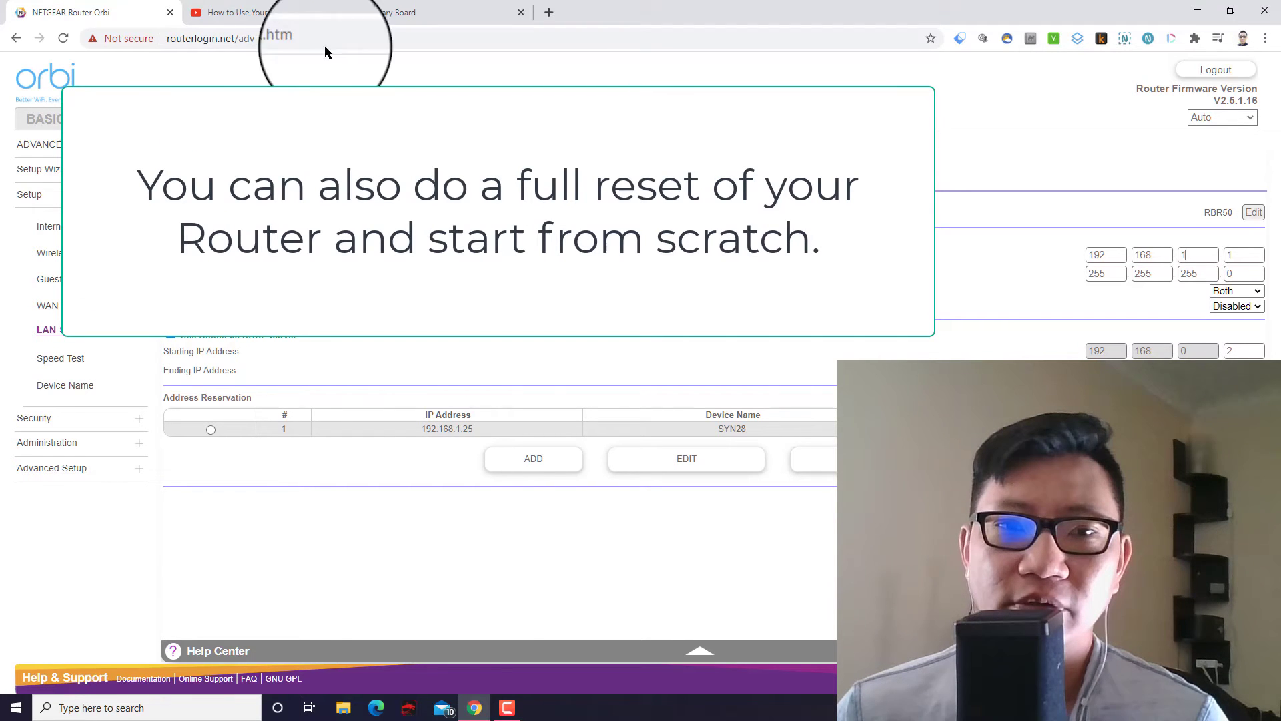
# Cycle through the YouTube and bookmarks tabs back to the router's LAN Setup tab.
pyautogui.click(274, 12)
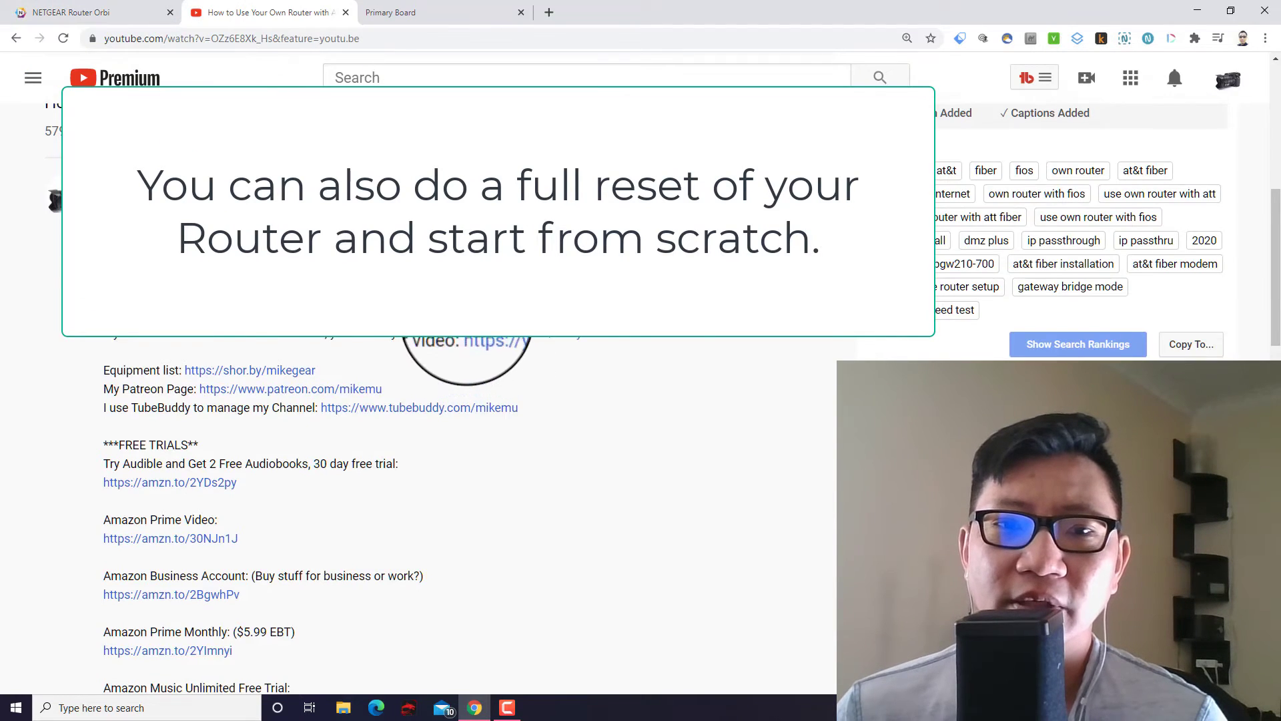
pyautogui.scroll(8, 481, 360)
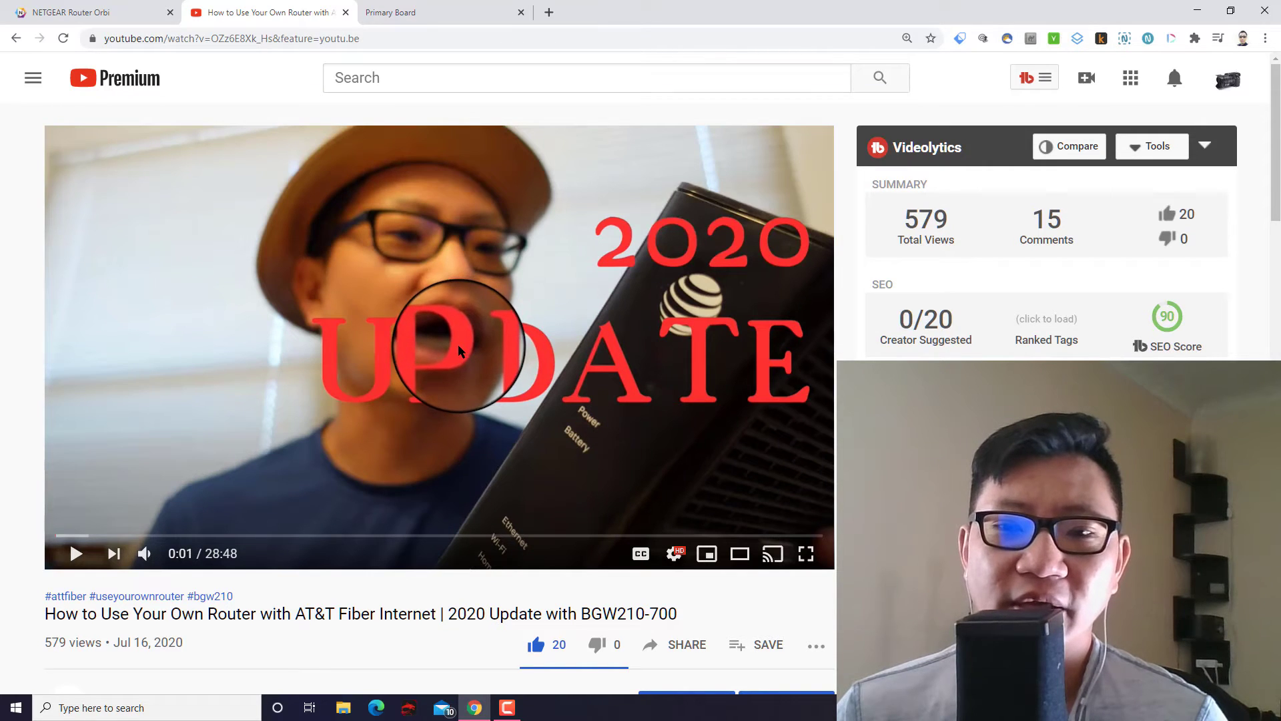
pyautogui.click(472, 12)
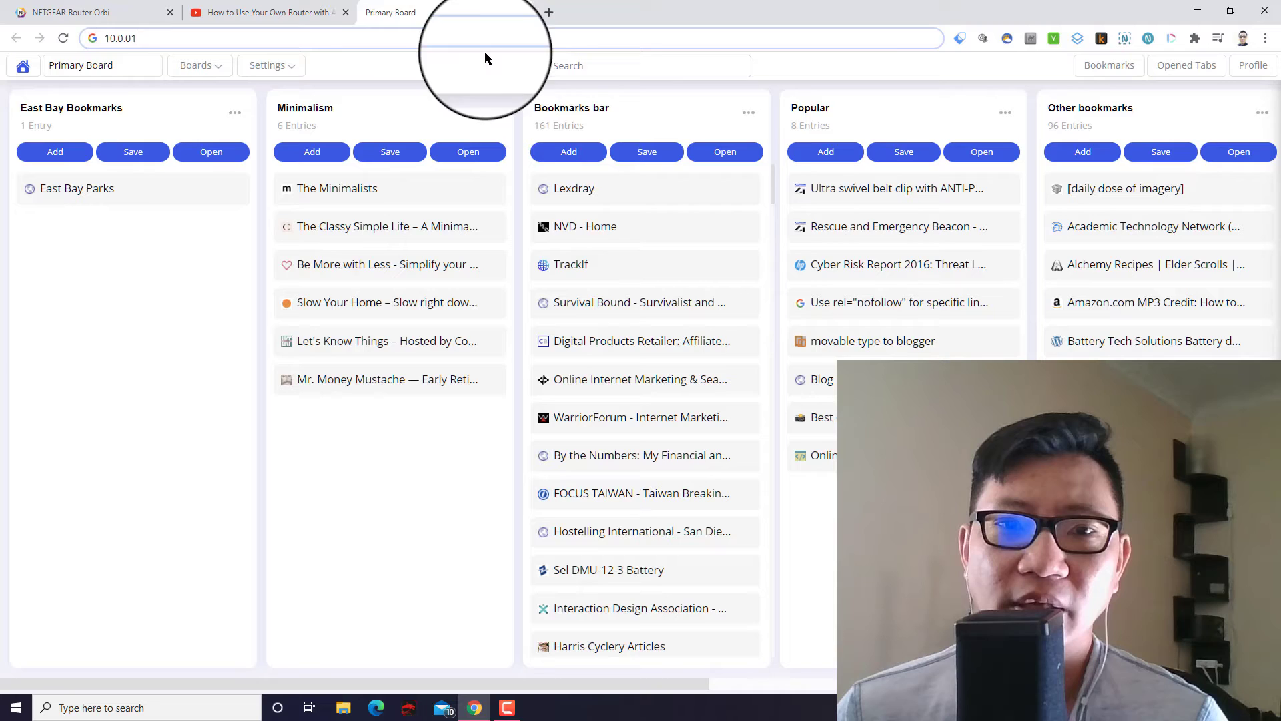
pyautogui.click(317, 5)
pyautogui.click(93, 12)
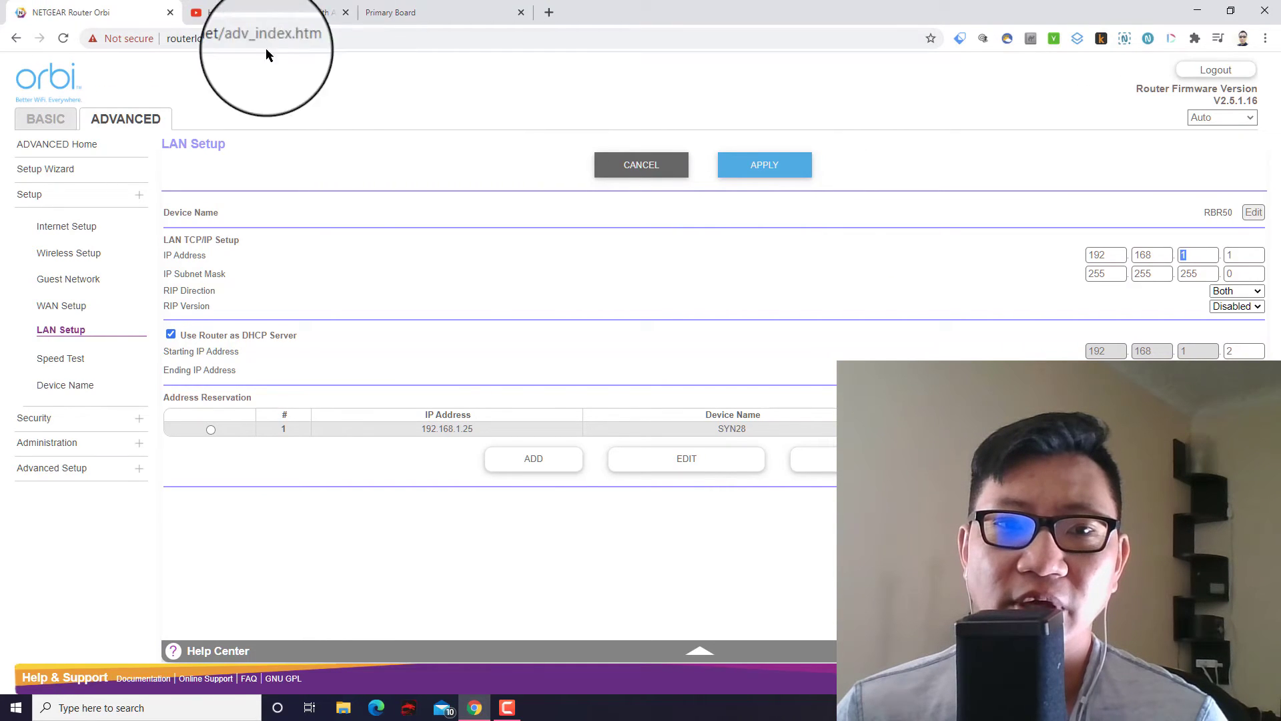
# Load 192.168.1.1 and enter admin as the sign-in username, leaving the password empty.
pyautogui.click(357, 36)
pyautogui.write('192.168.')
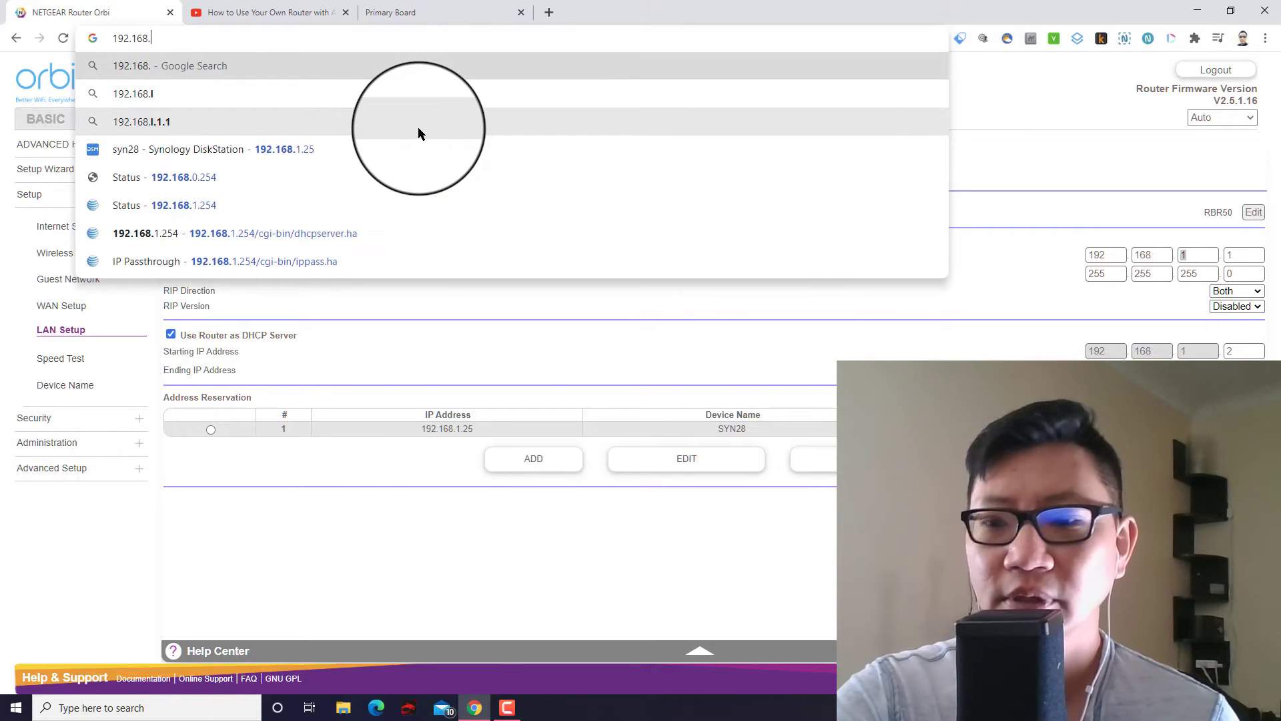
pyautogui.write('.1')
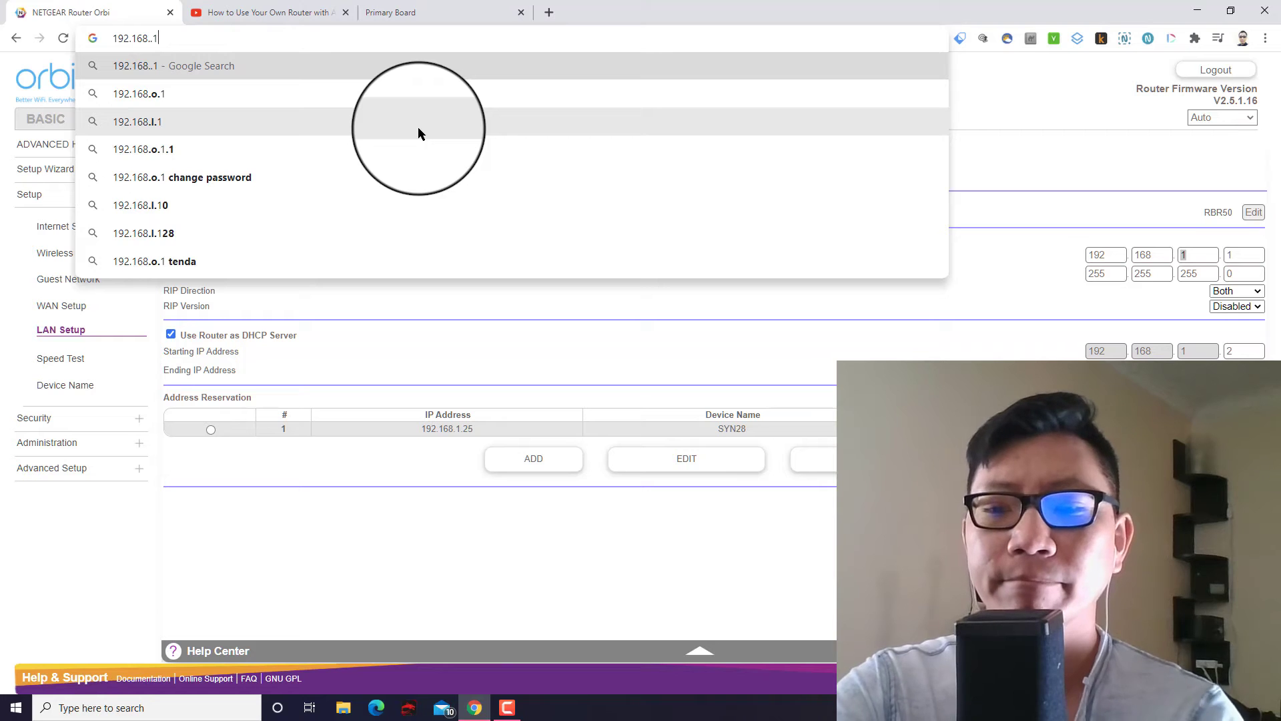
pyautogui.press('BackSpace')
pyautogui.press('BackSpace')
pyautogui.write('1.1')
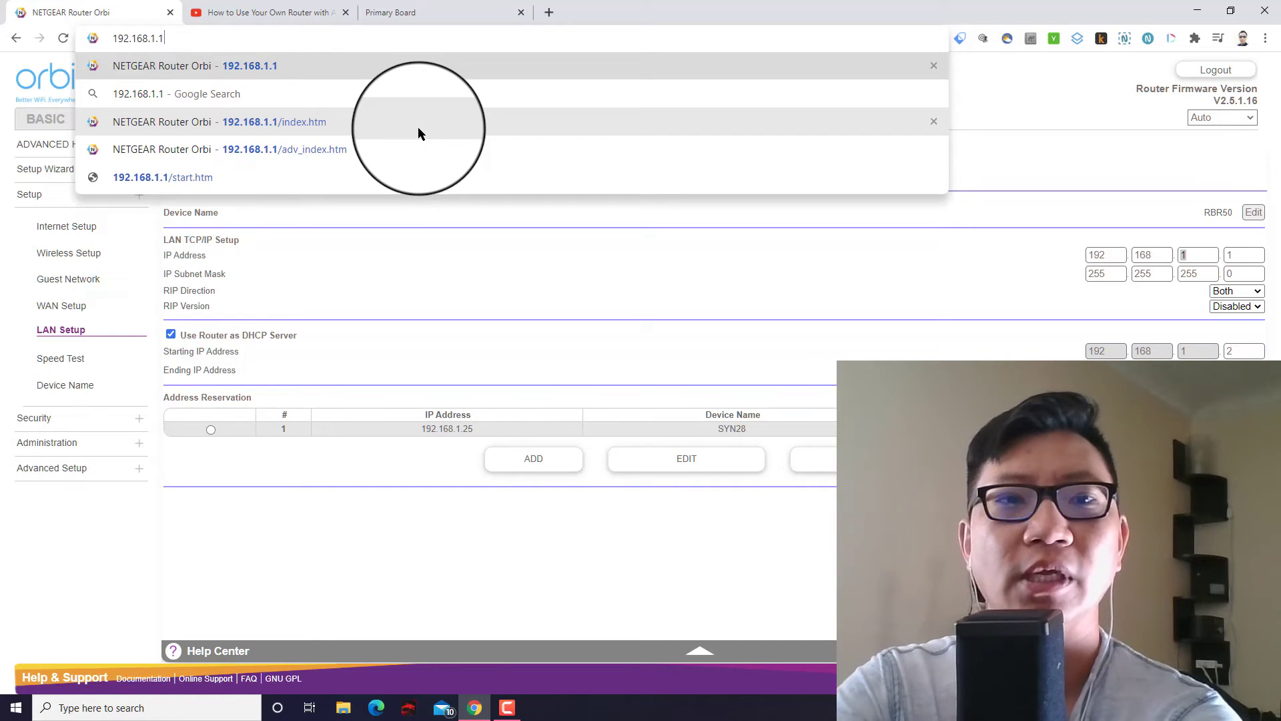
pyautogui.press('Return')
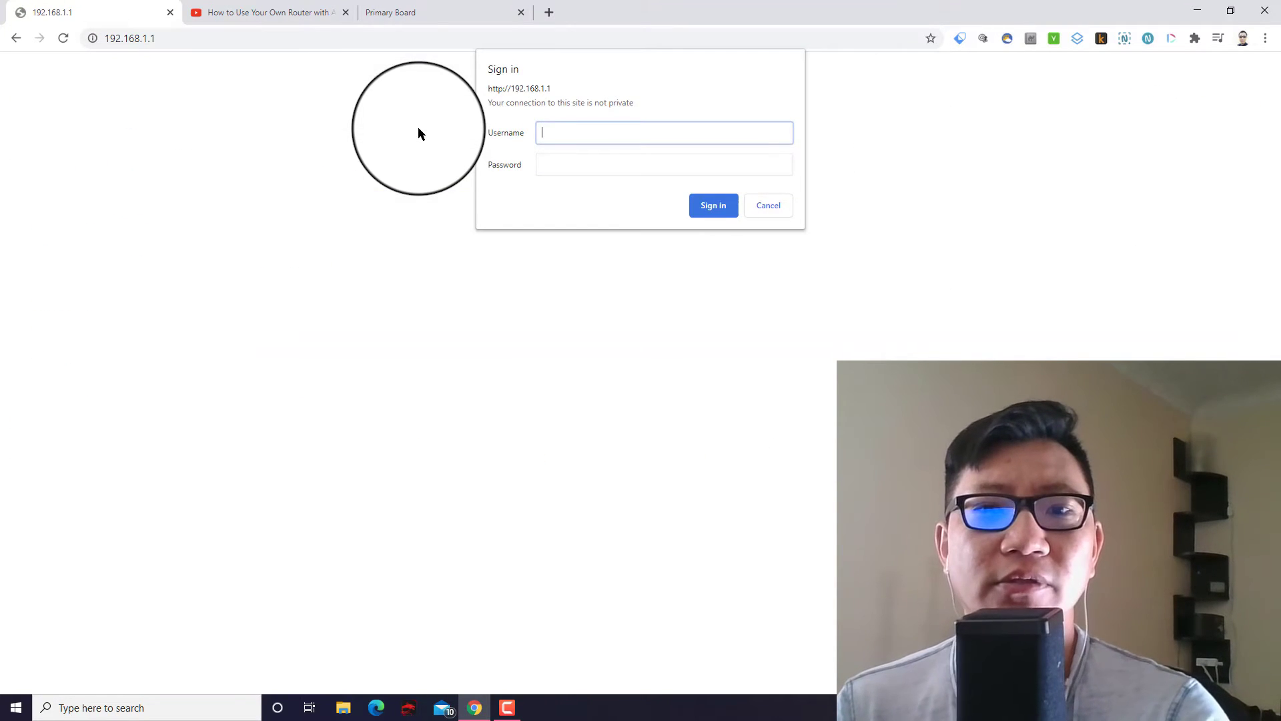
pyautogui.write('admin')
pyautogui.press('Tab')
pyautogui.write('a')
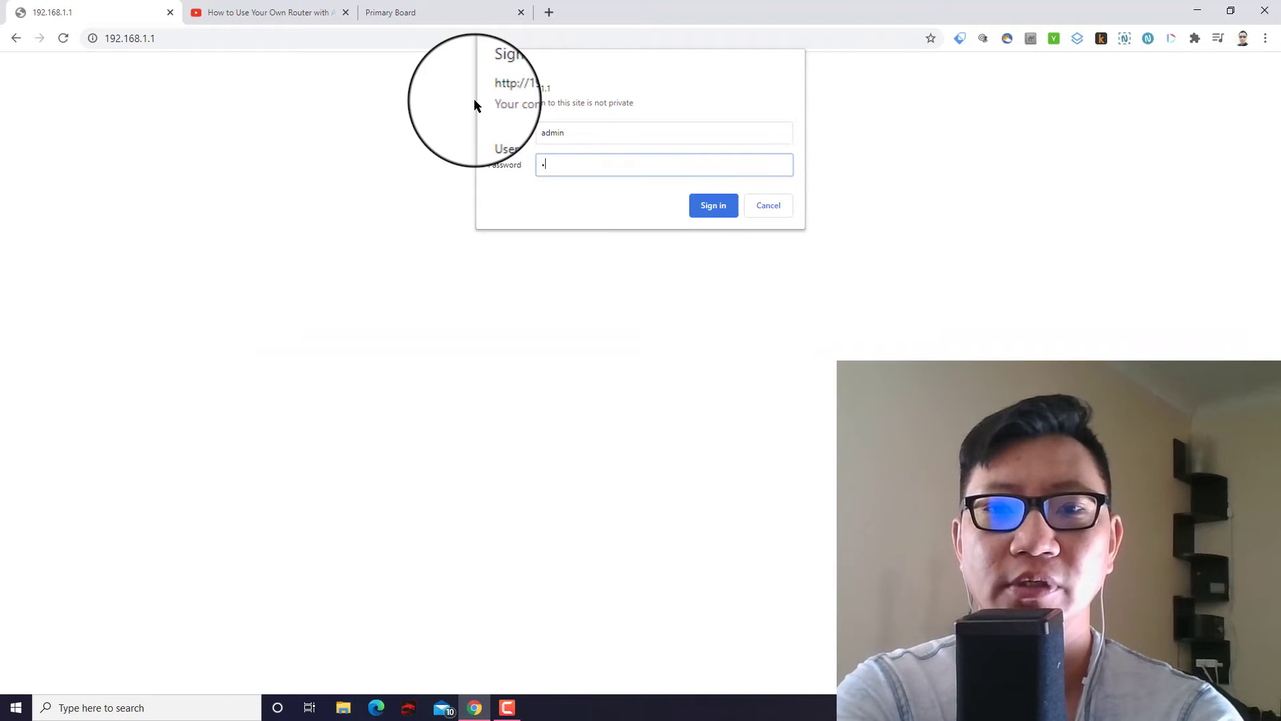
pyautogui.press('BackSpace')
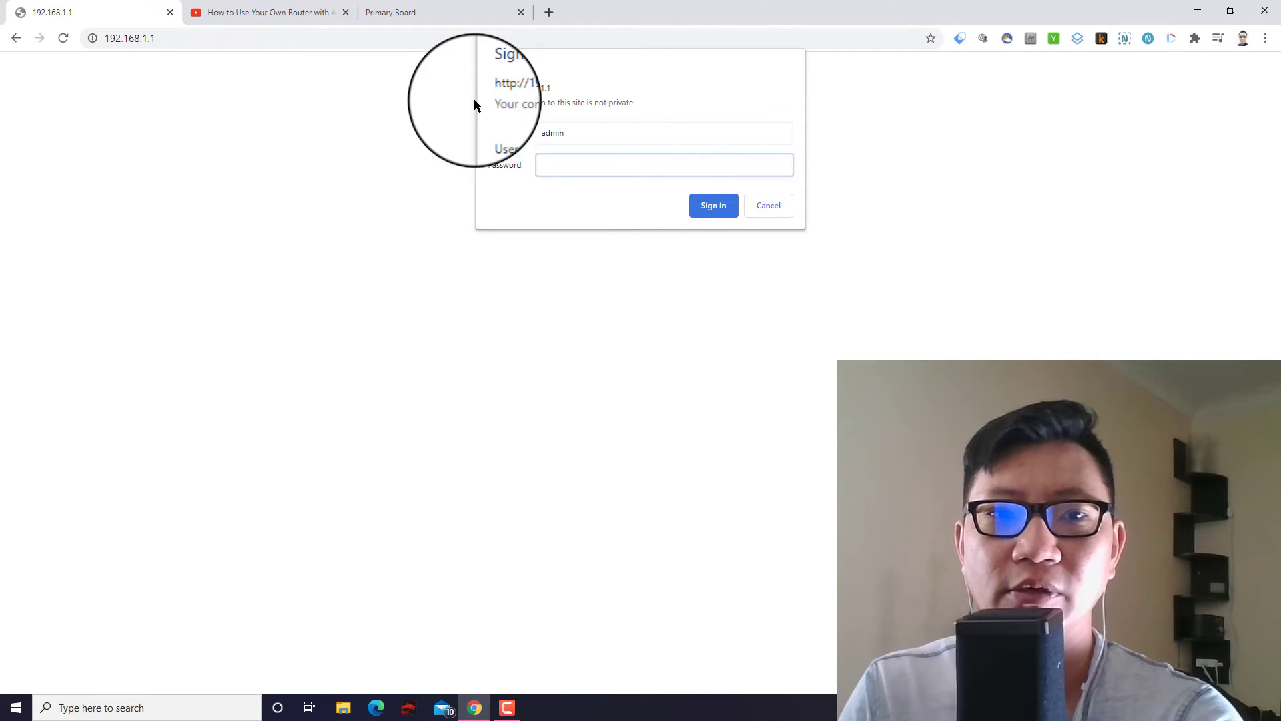
# Search for cmd from Start and launch Command Prompt.
pyautogui.click(15, 709)
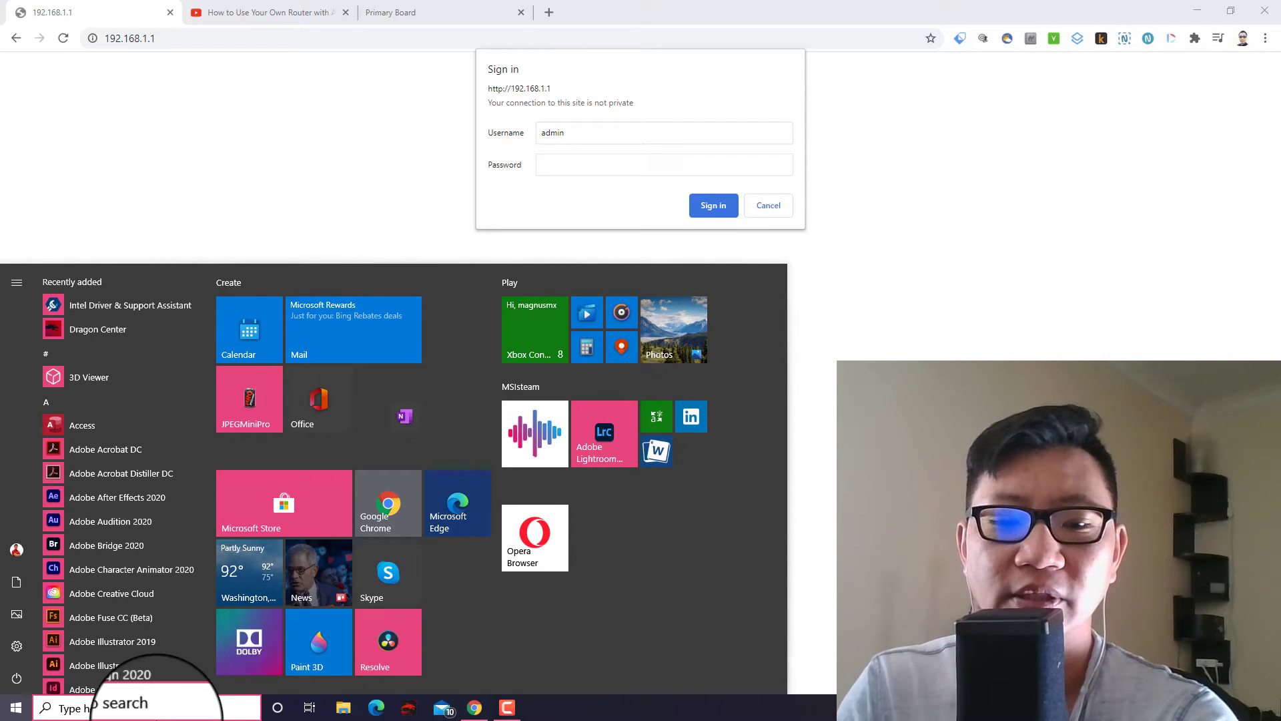
pyautogui.write('cmd')
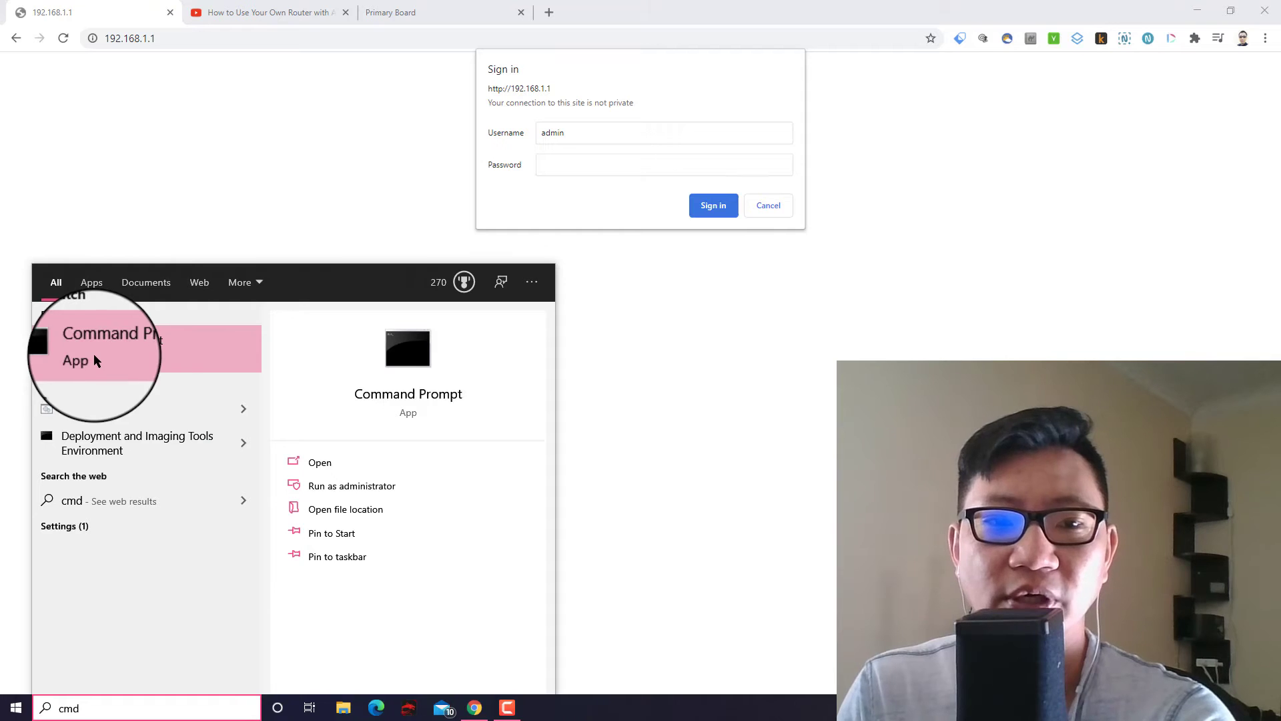
pyautogui.click(120, 357)
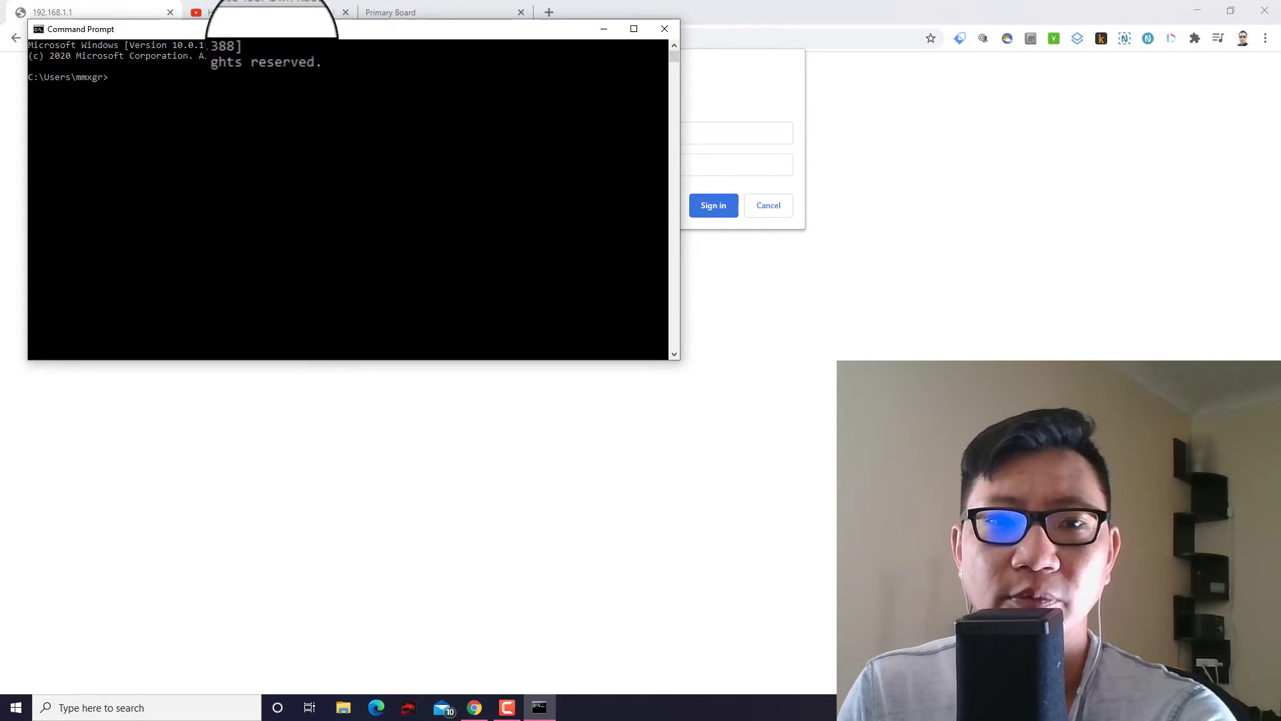
# Arrange the console window and highlight the Default Gateway value 192.168.1.1.
pyautogui.moveTo(241, 35); pyautogui.dragTo(501, 121)
pyautogui.click(508, 288)
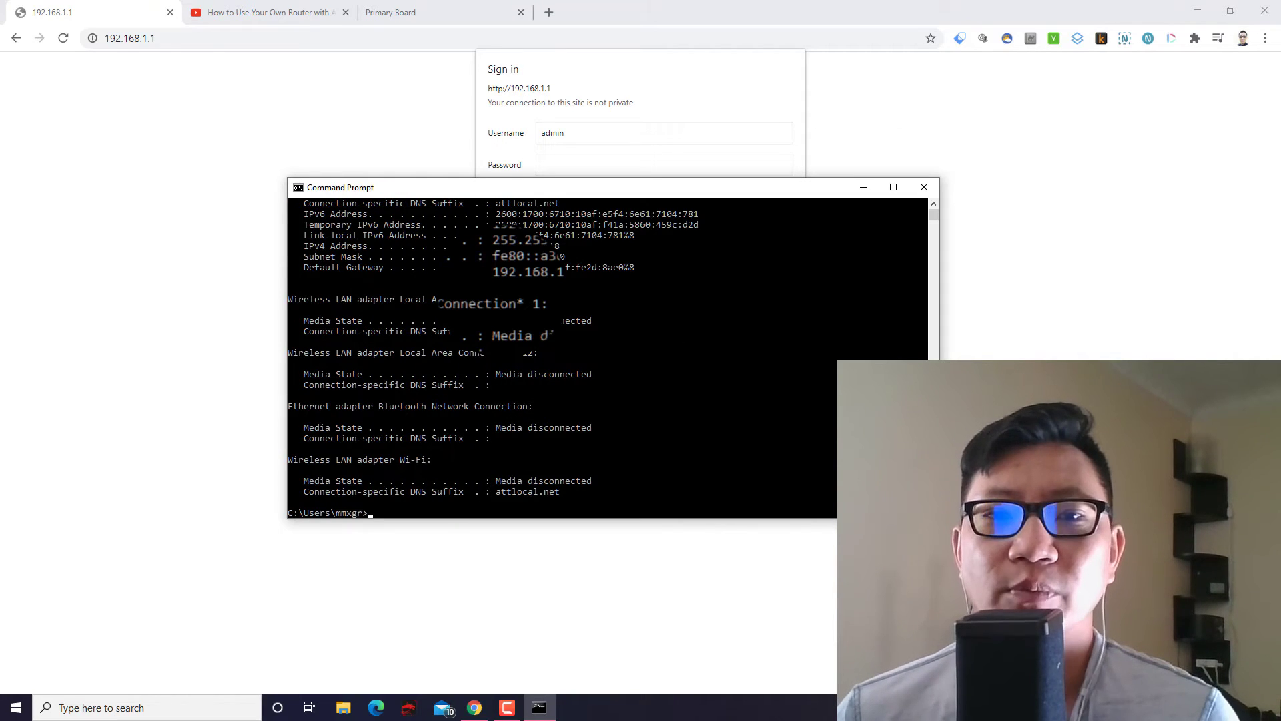
pyautogui.scroll(1, 541, 357)
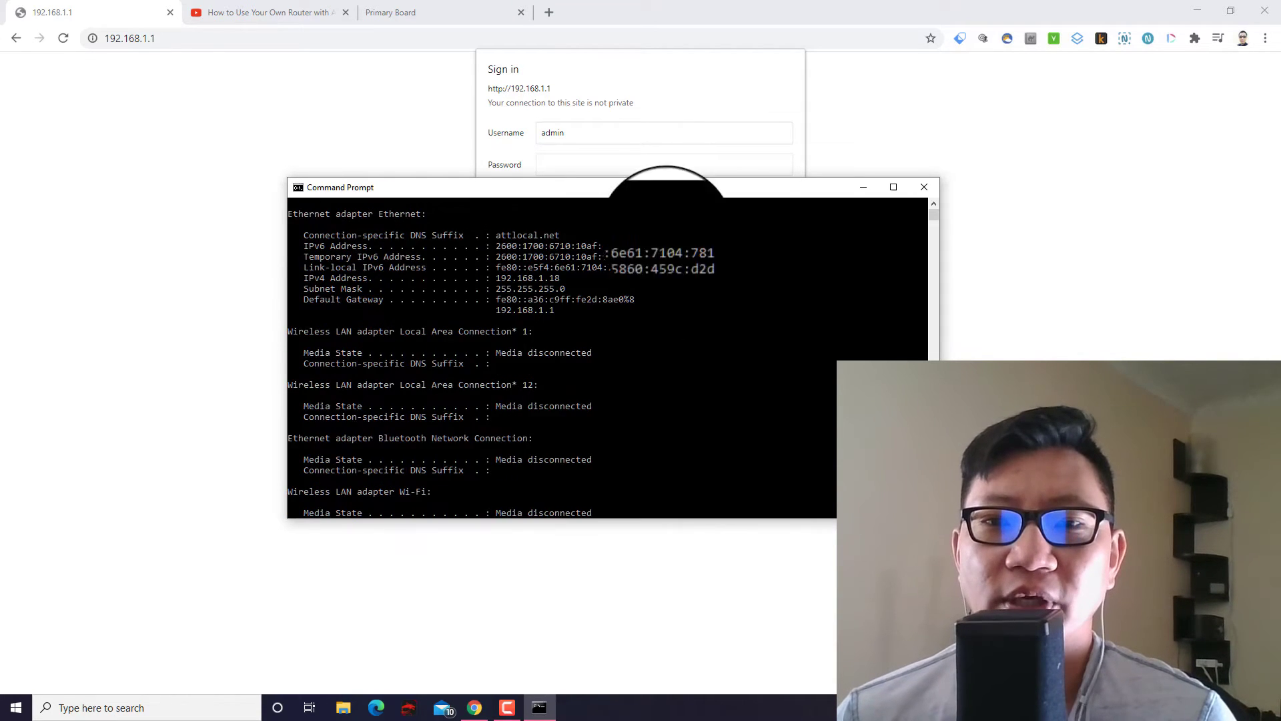
pyautogui.click(899, 184)
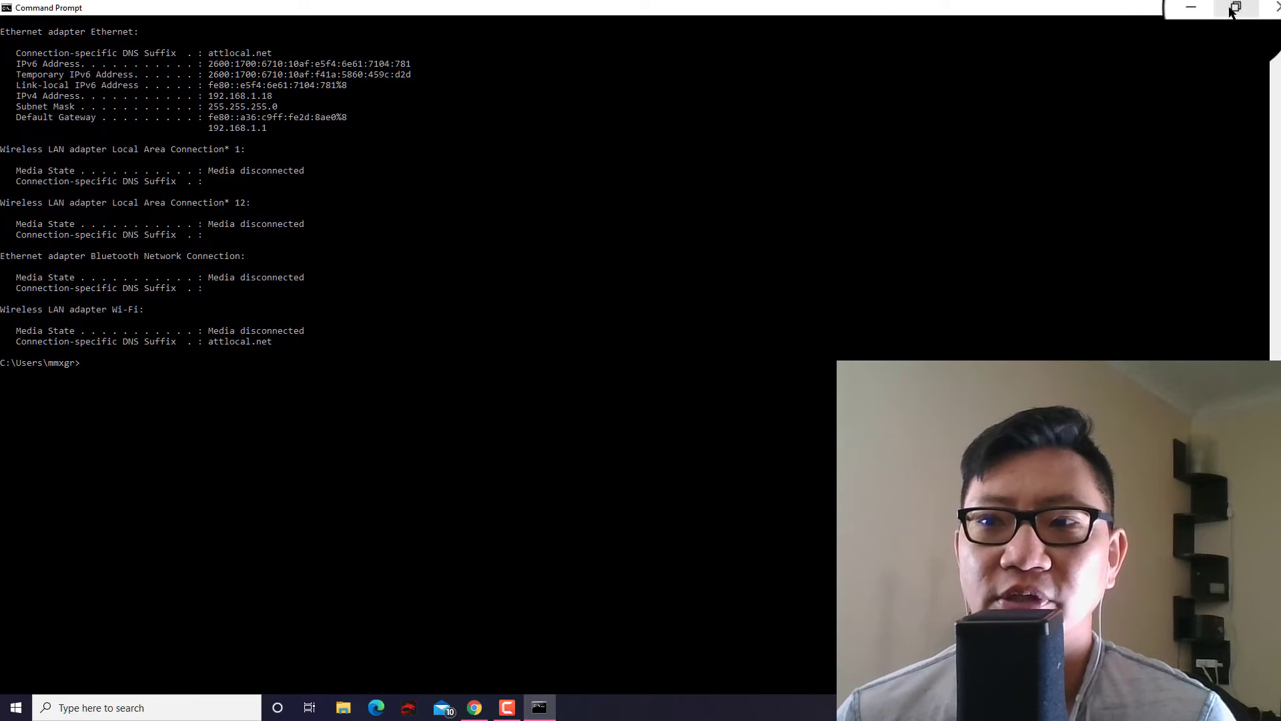
pyautogui.click(1234, 8)
pyautogui.scroll(15, 541, 357)
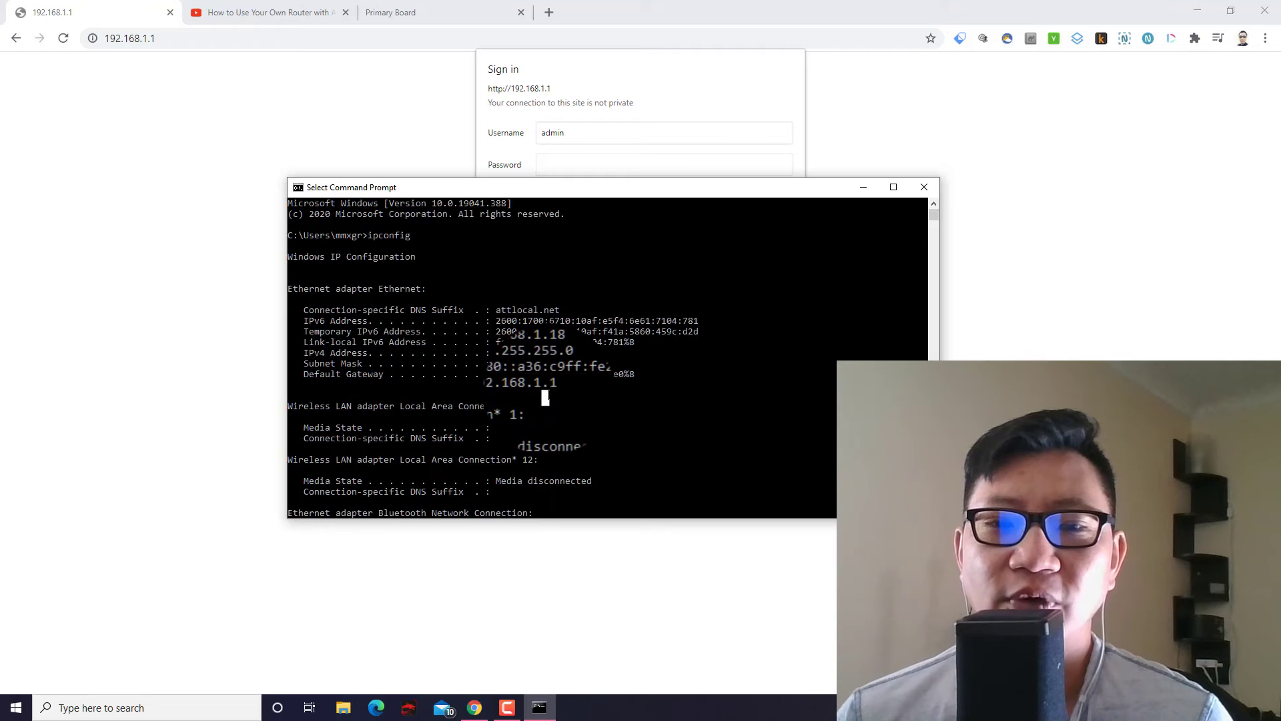
pyautogui.moveTo(495, 383); pyautogui.dragTo(553, 385)
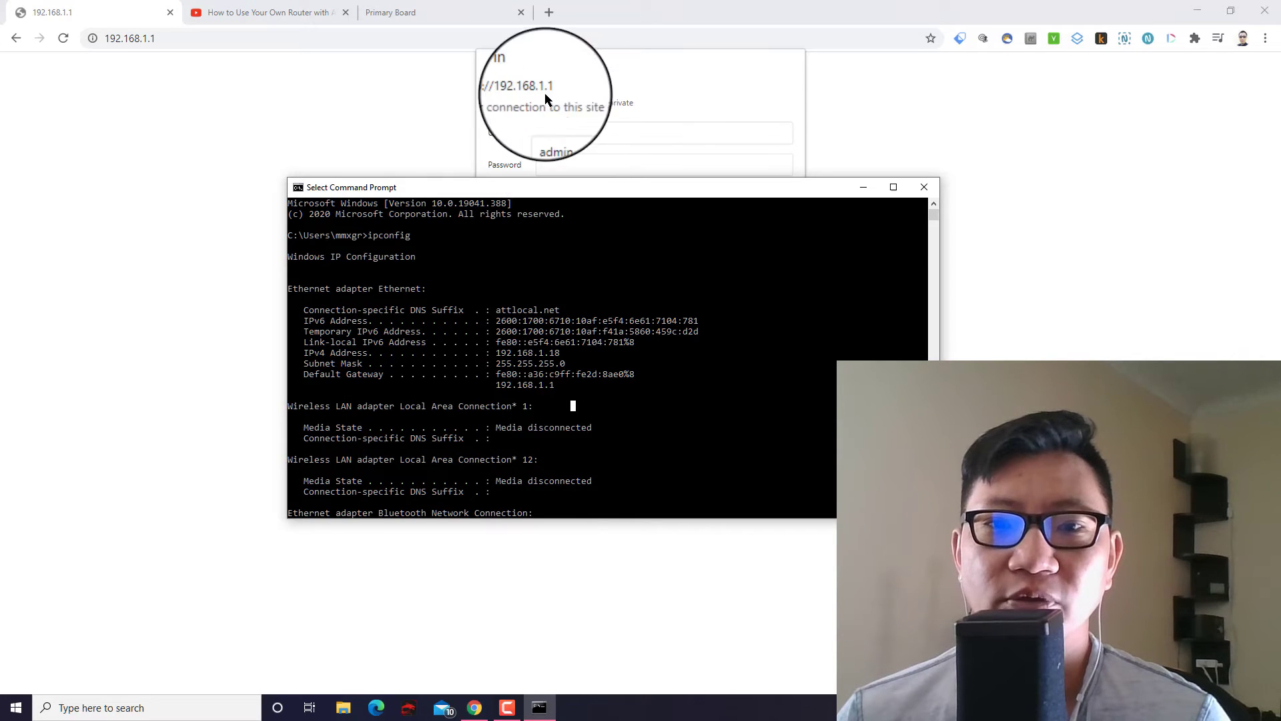
# Bring the browser forward and cancel the 192.168.1.1 sign-in prompt.
pyautogui.click(540, 65)
pyautogui.click(567, 164)
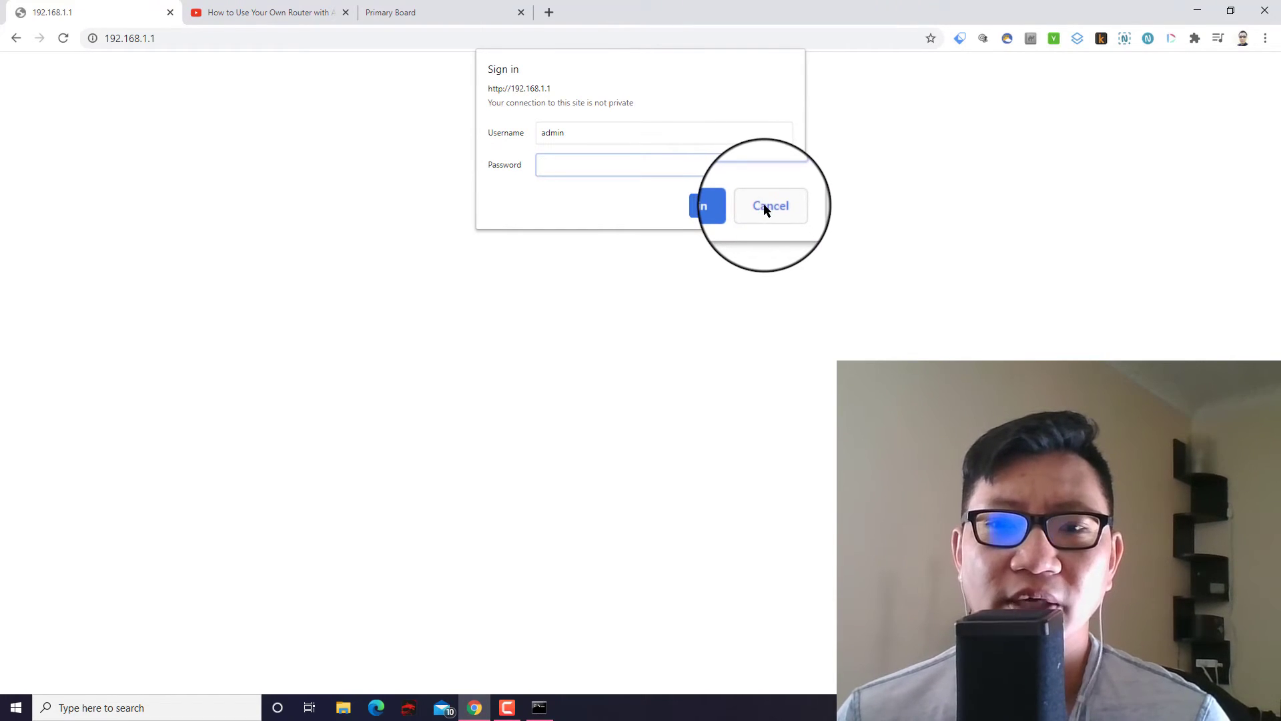
pyautogui.click(767, 206)
# Load routerlogin.net, correcting the mistyped address, and cancel its sign-in prompt.
pyautogui.click(243, 40)
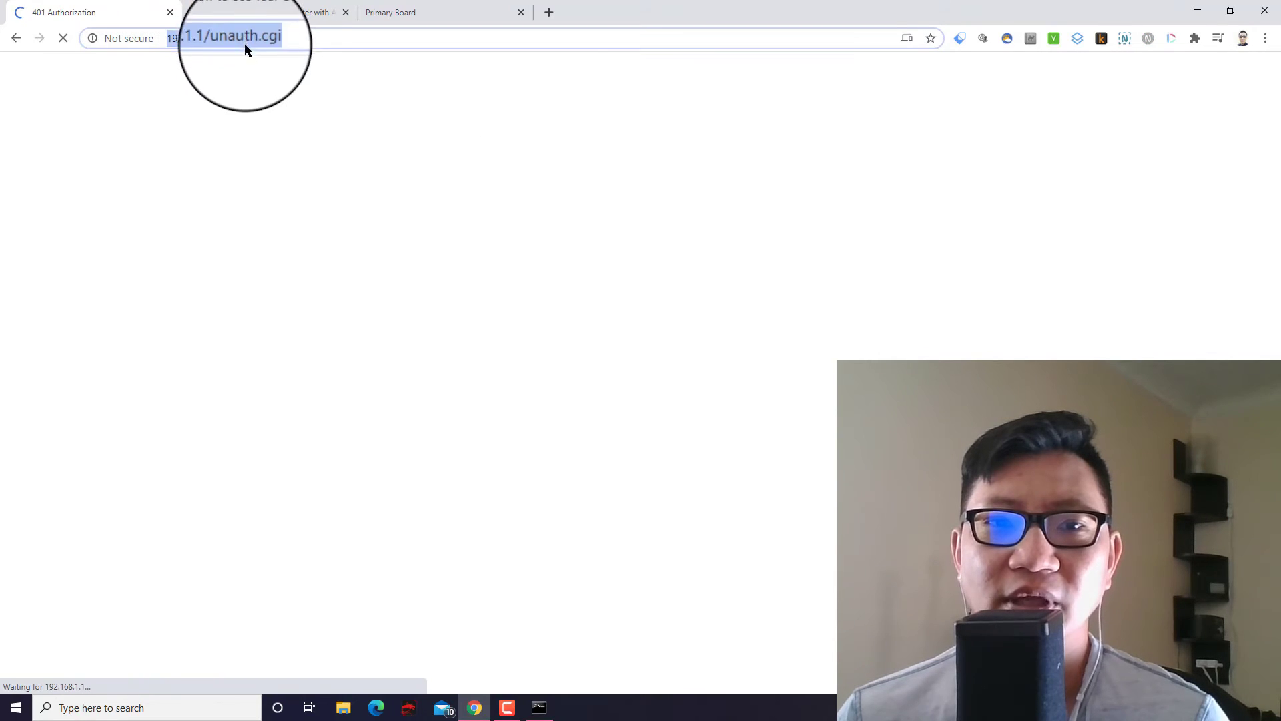
pyautogui.write('router')
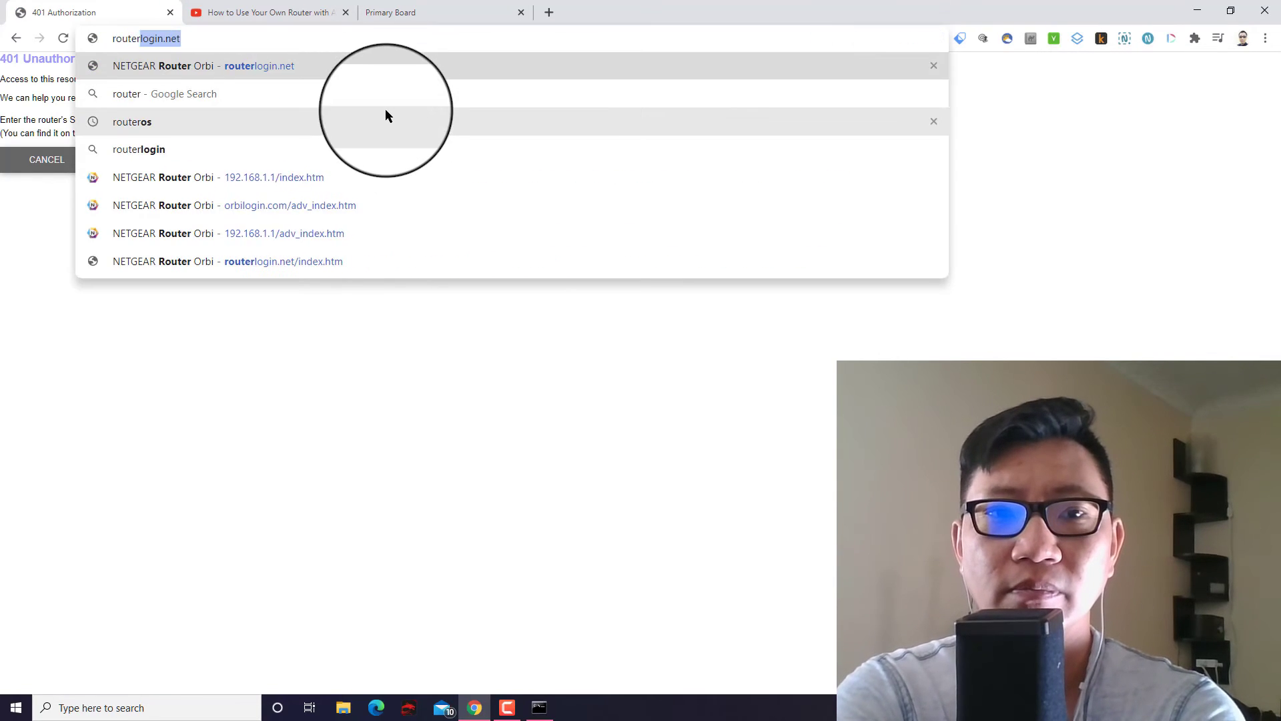
pyautogui.write('login.et')
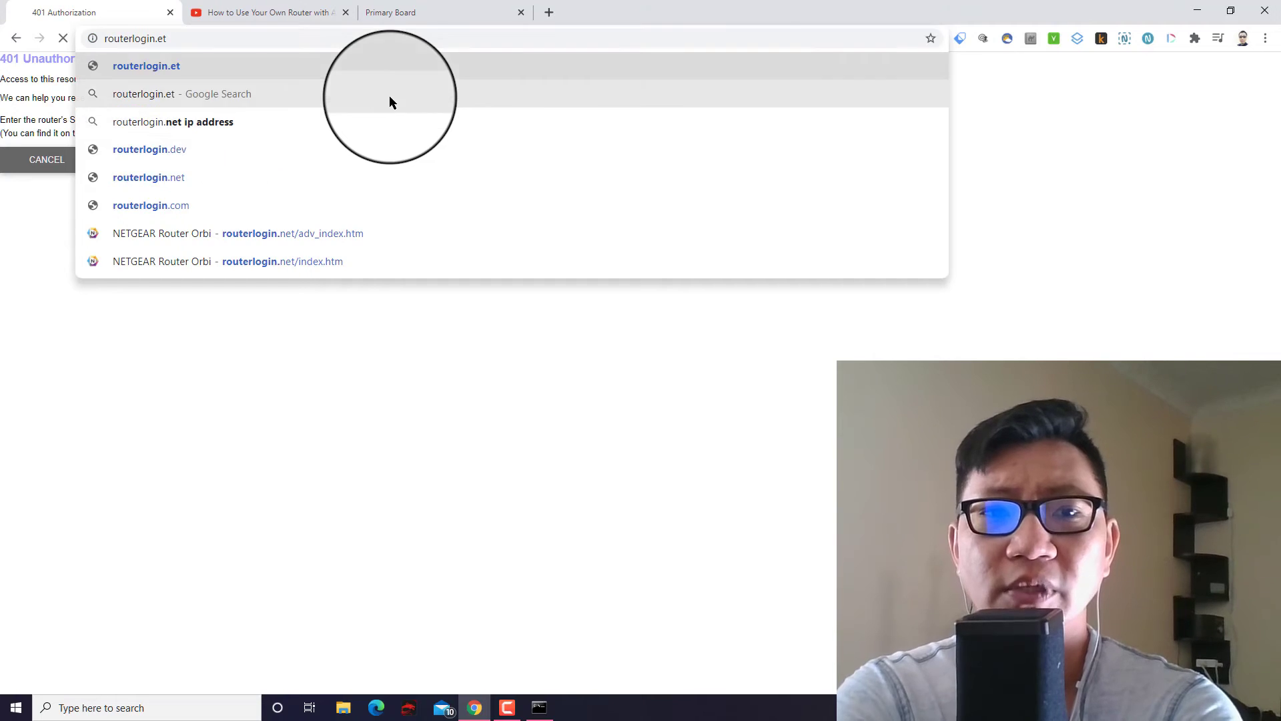
pyautogui.press('Return')
pyautogui.click(264, 42)
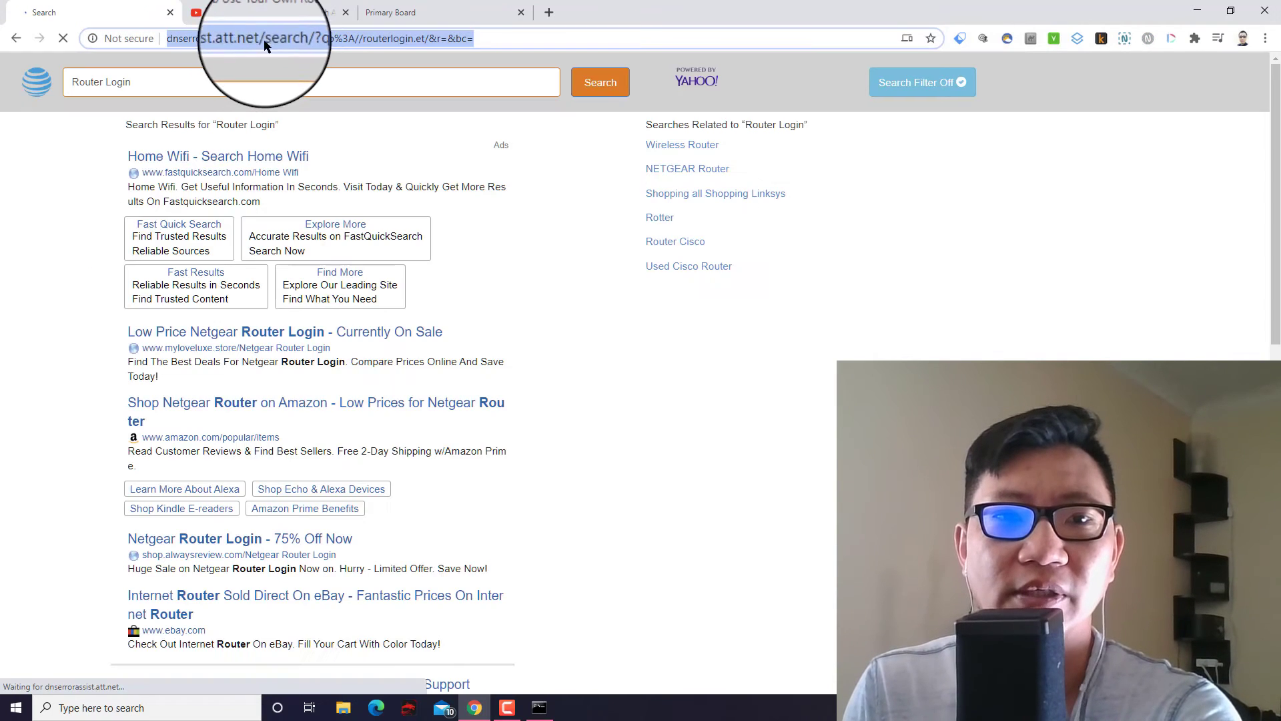
pyautogui.write('routerlog')
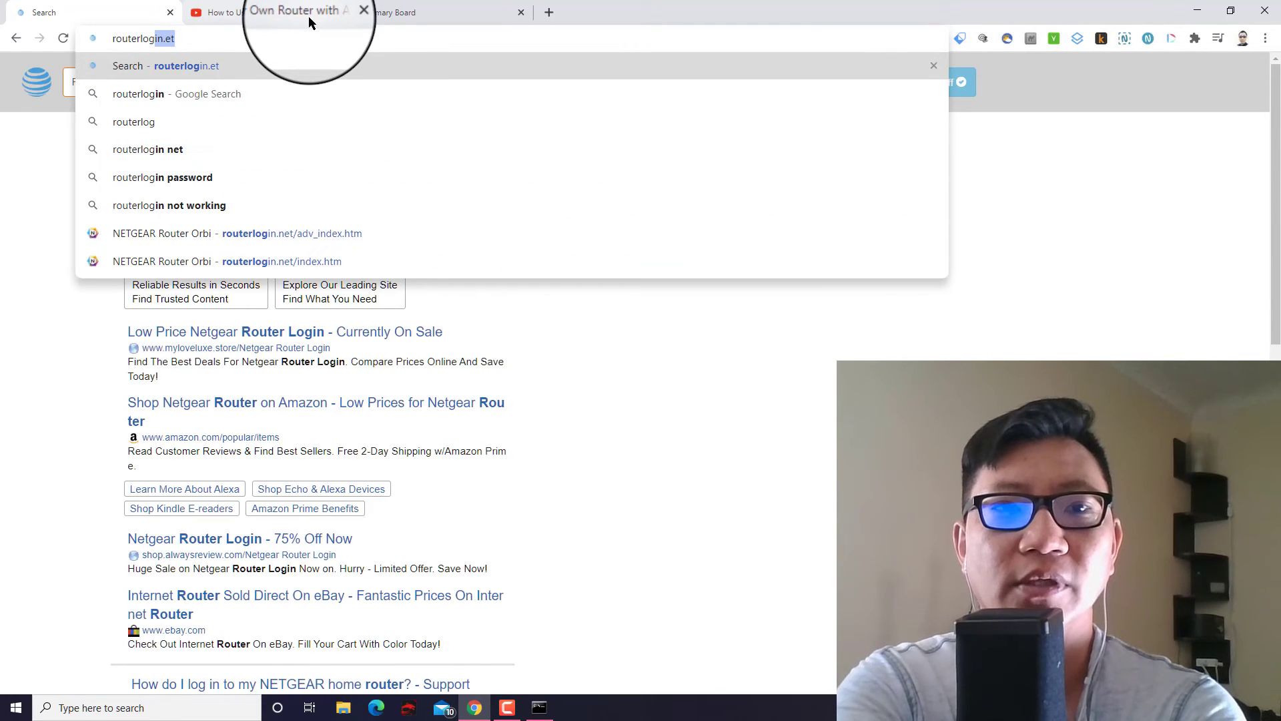
pyautogui.write('in.net')
pyautogui.press('Return')
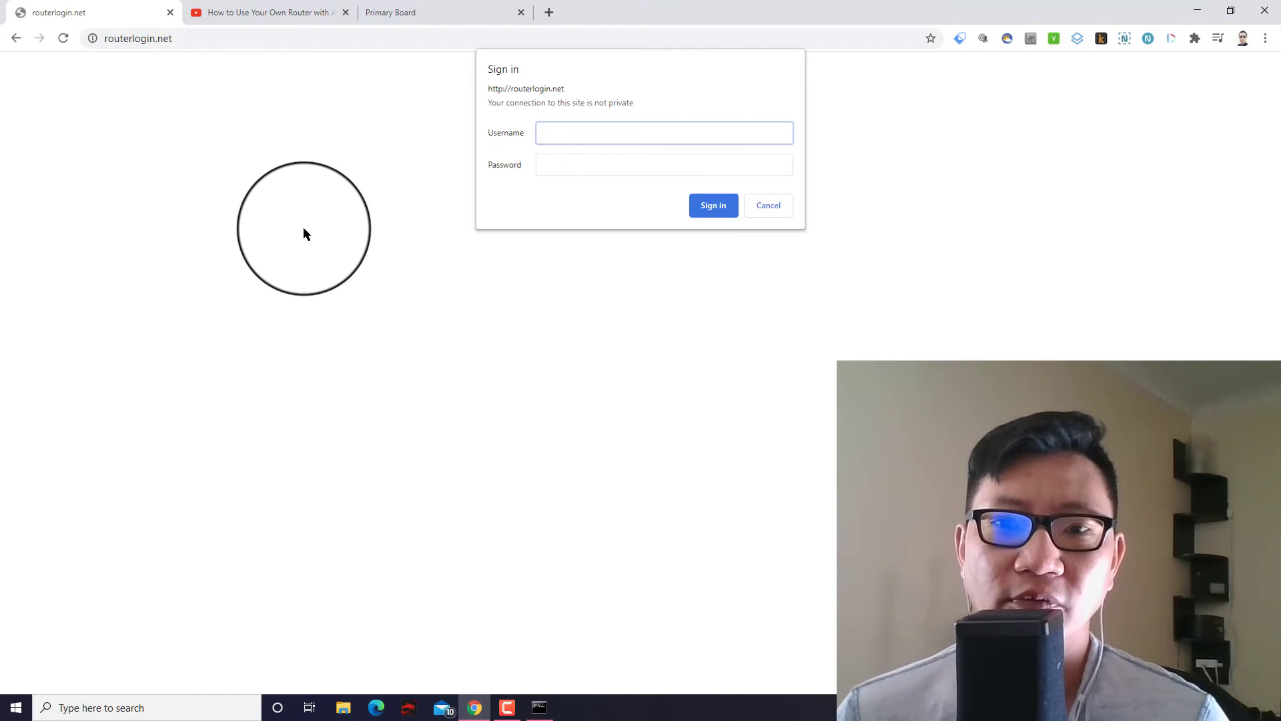
pyautogui.click(773, 206)
# Switch to the YouTube tutorial and scroll past the description to its 15 comments.
pyautogui.click(267, 12)
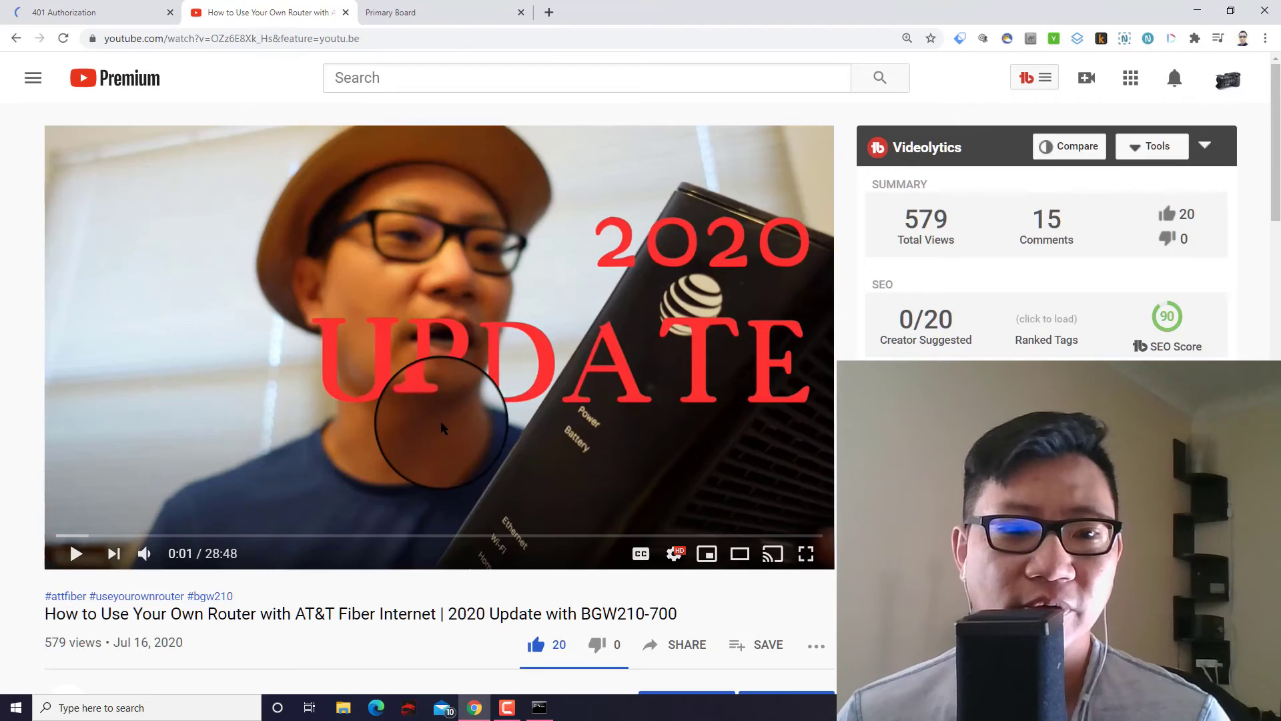
pyautogui.scroll(-5, 438, 427)
pyautogui.scroll(-15, 433, 427)
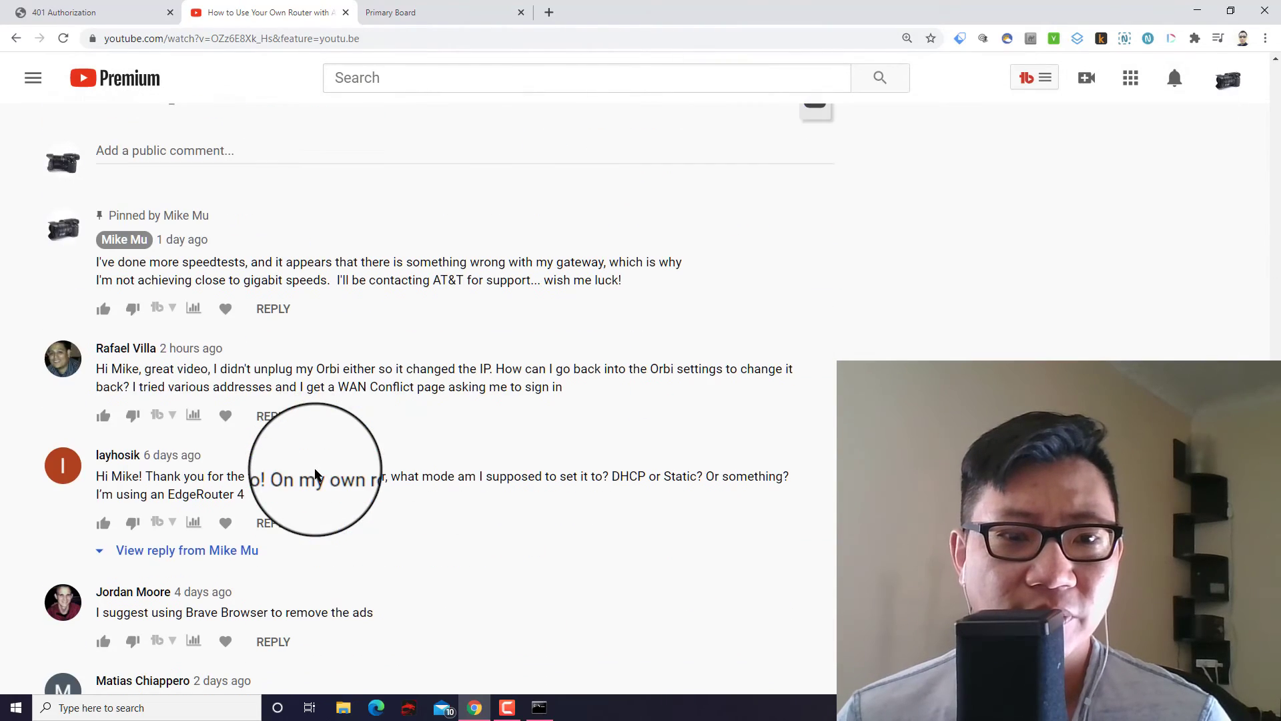
pyautogui.scroll(-1, 244, 460)
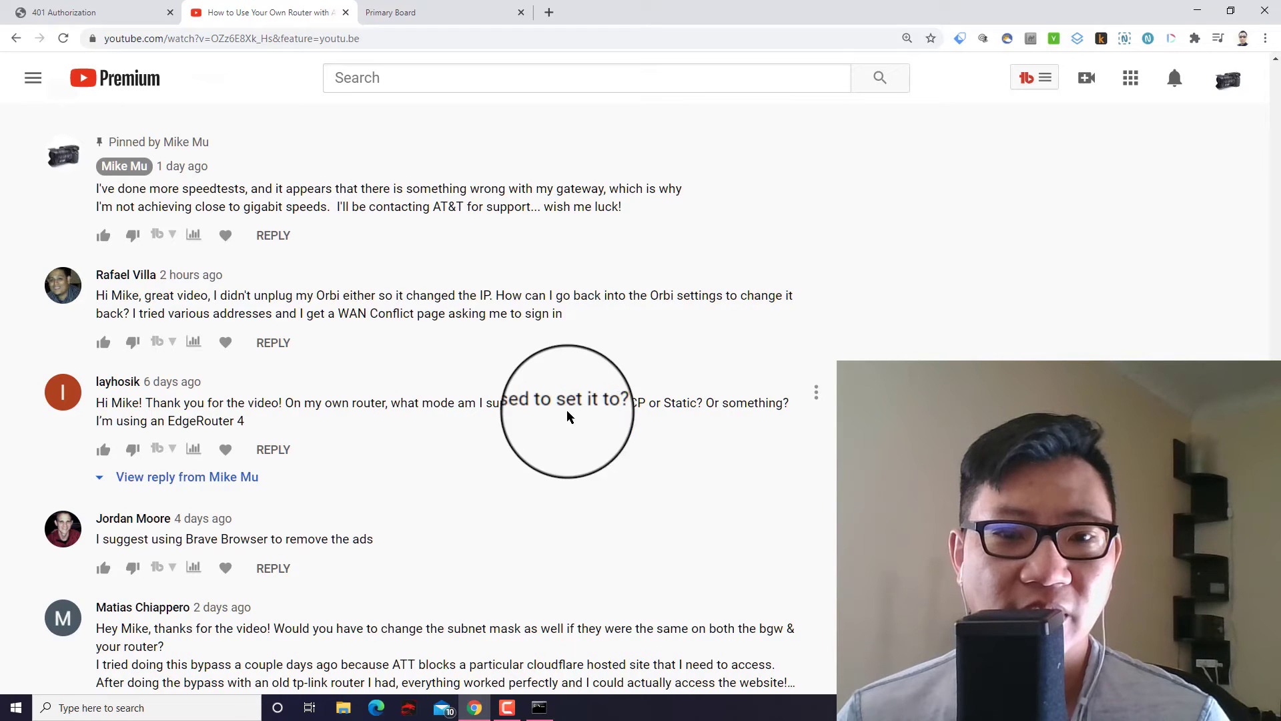
pyautogui.scroll(6, 534, 360)
pyautogui.scroll(-5, 511, 390)
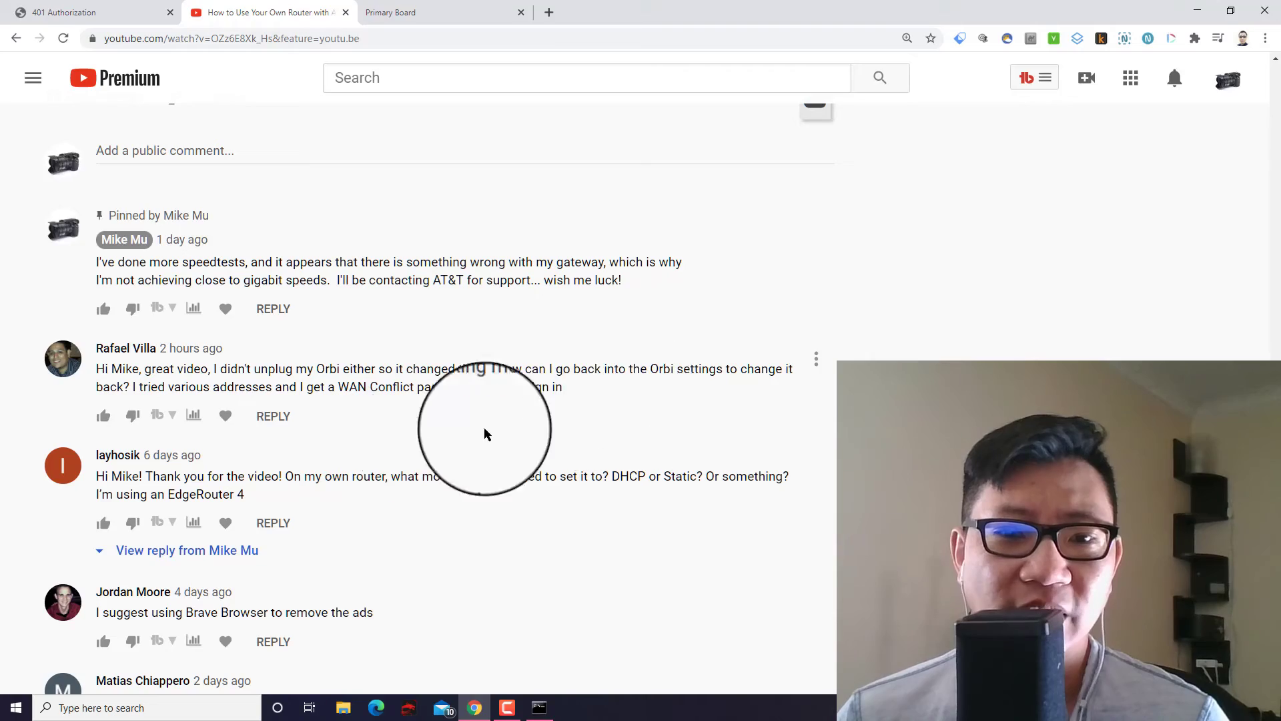
pyautogui.scroll(15, 575, 430)
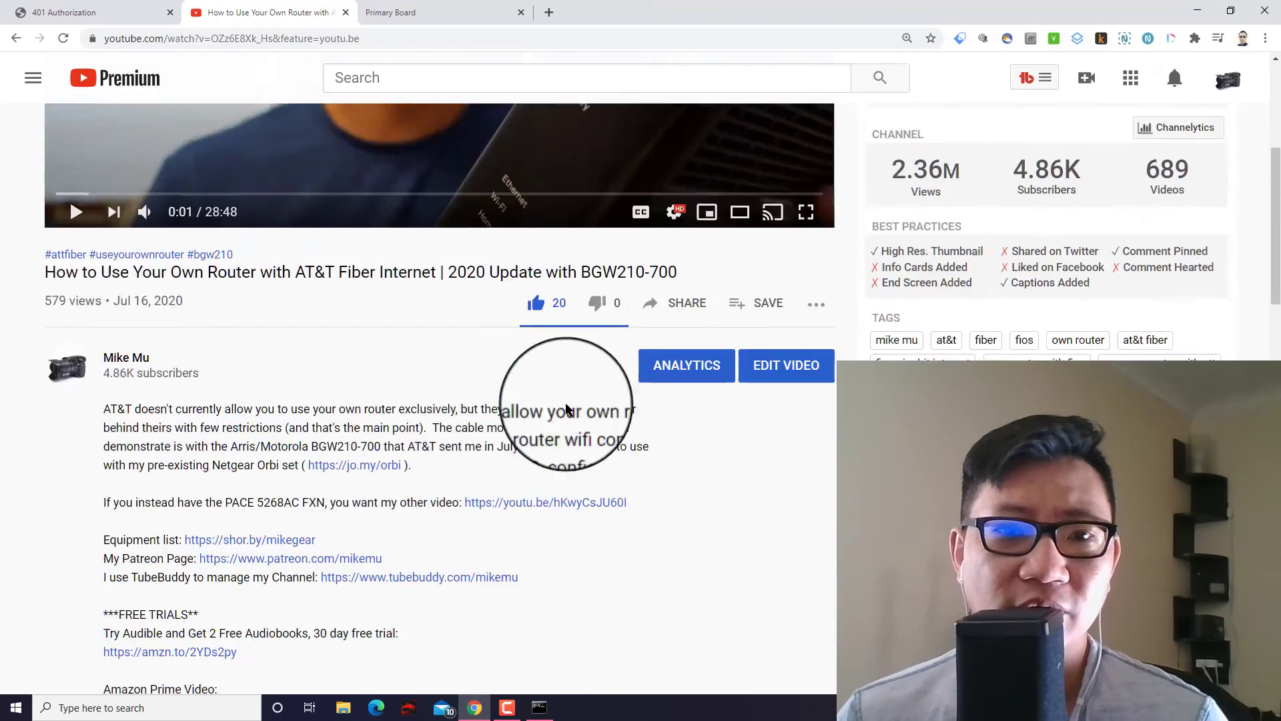
pyautogui.scroll(-15, 514, 407)
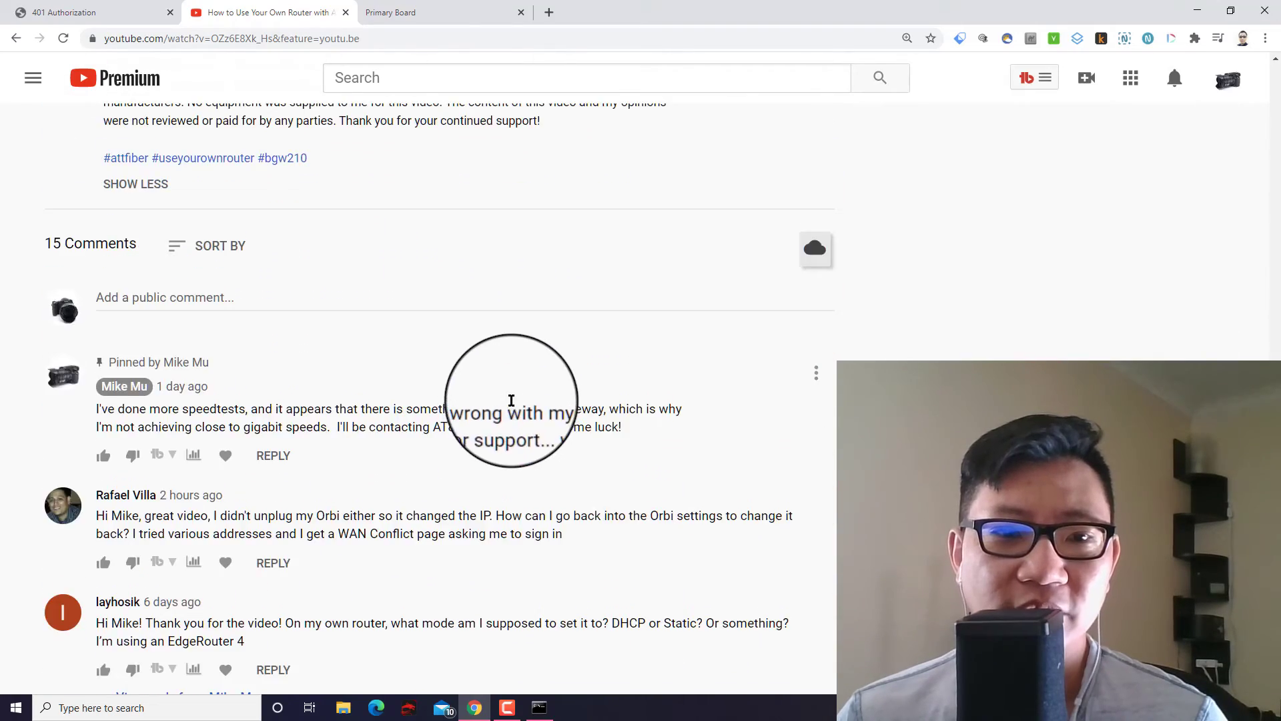
pyautogui.scroll(-1, 454, 444)
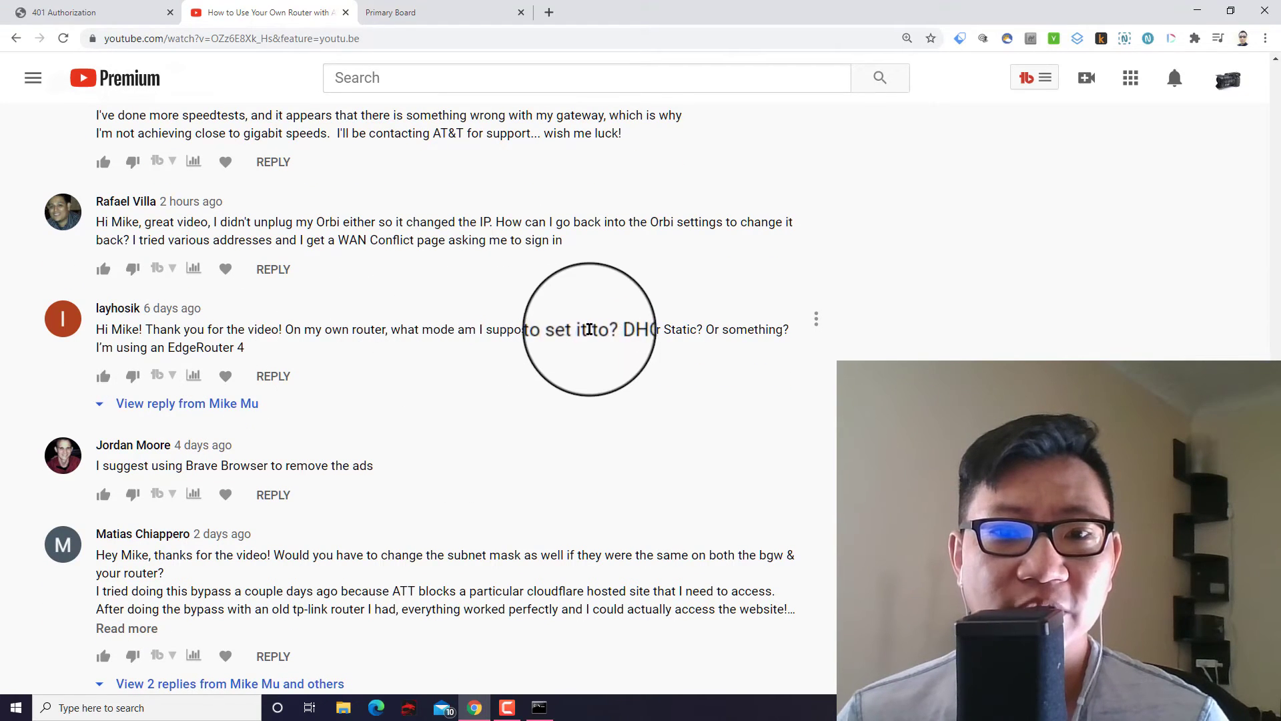
# Reveal the DHCP reply to the router-mode question and expand the full ASUS AC2900 subnet-mask comment.
pyautogui.click(234, 403)
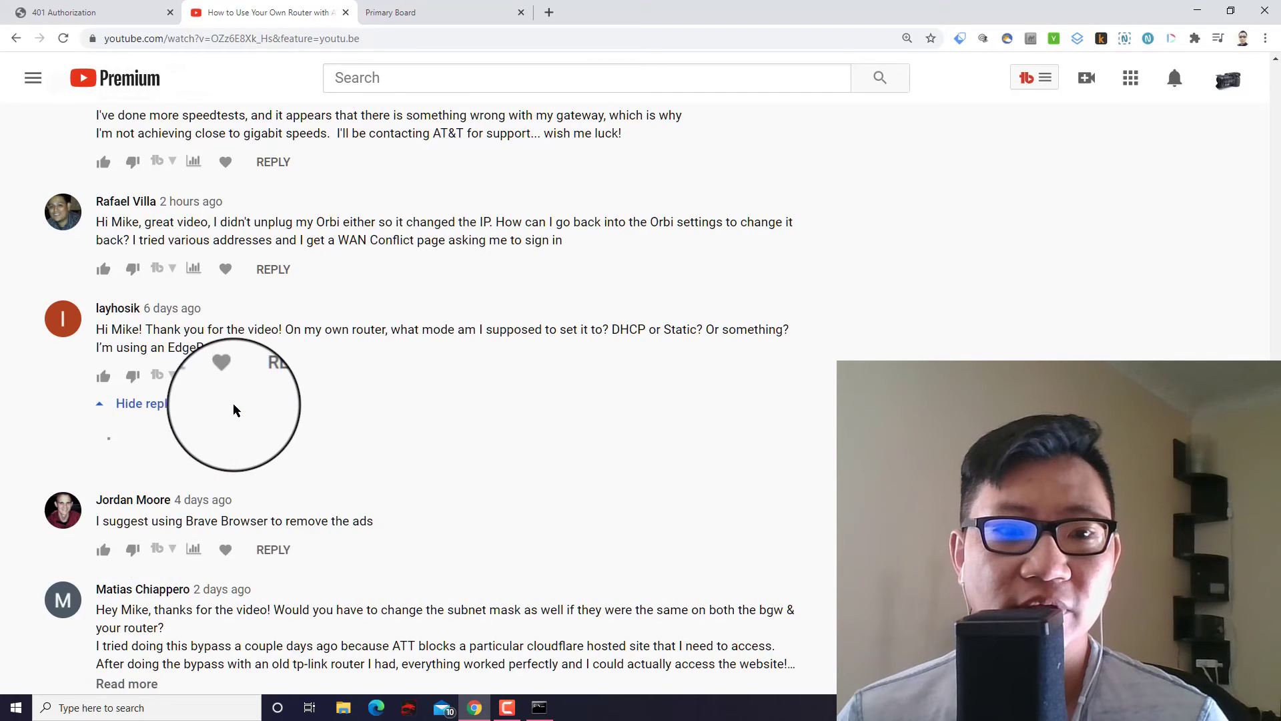
pyautogui.scroll(-4, 472, 372)
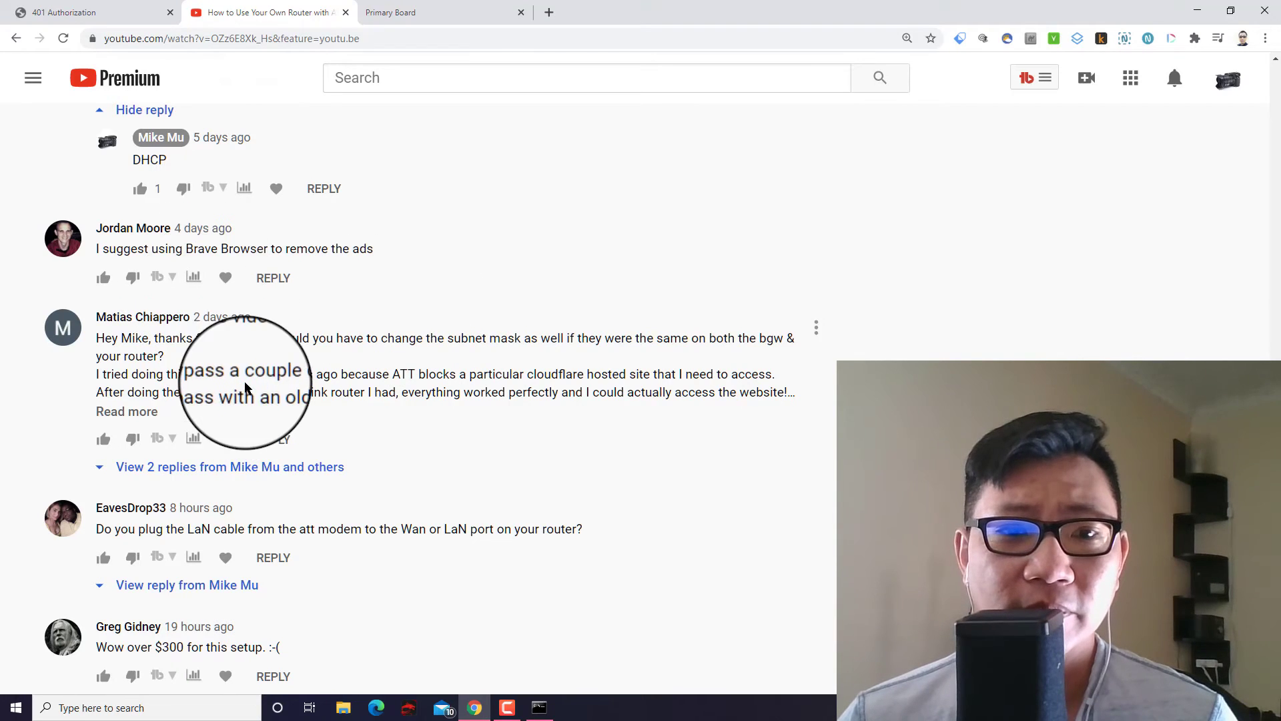
pyautogui.scroll(-1, 246, 388)
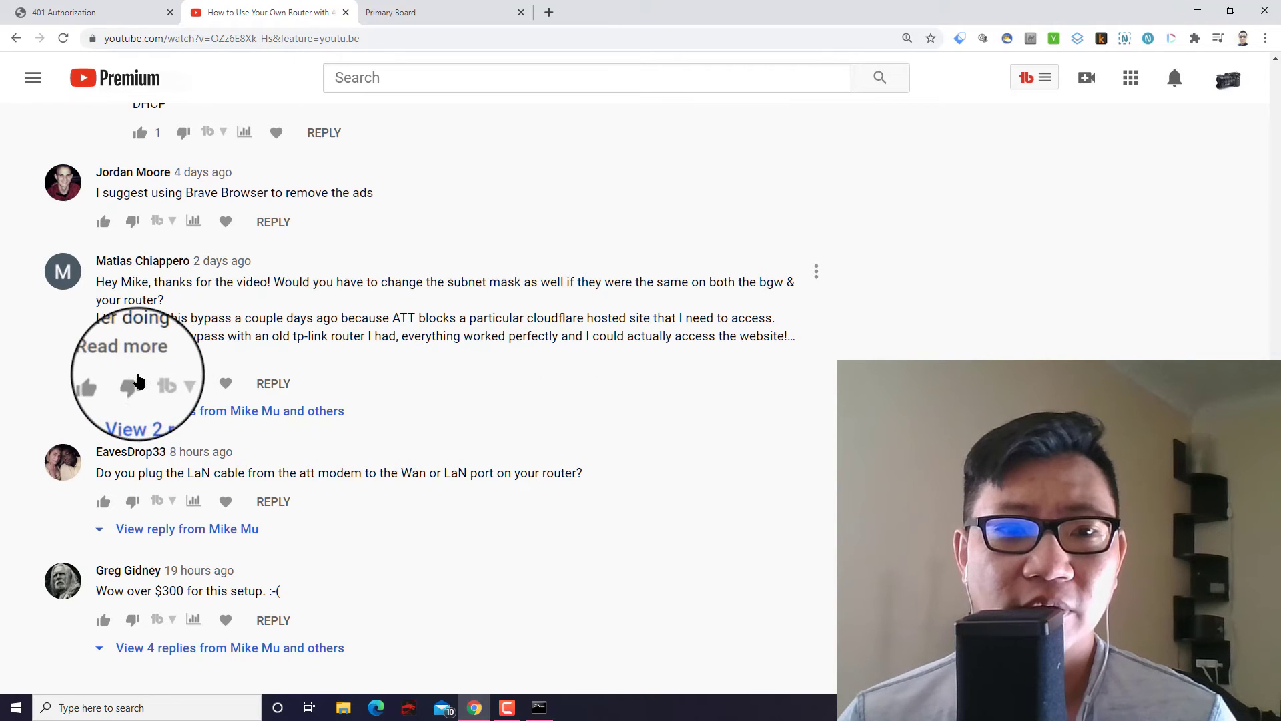
pyautogui.click(123, 352)
pyautogui.scroll(-2, 454, 294)
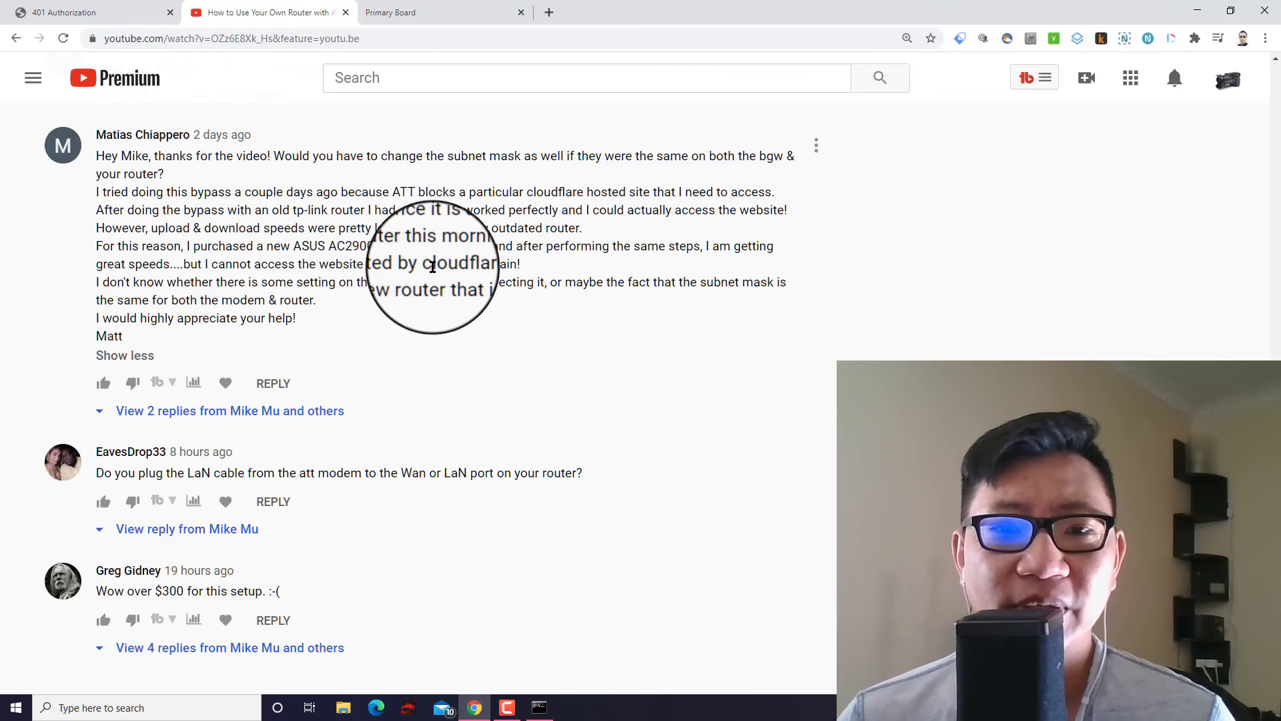
# Show the traceroute and Cloudflare-outage replies to the subnet-mask comment, plus the 'WAN' cable-port answer.
pyautogui.moveTo(426, 266); pyautogui.dragTo(518, 260)
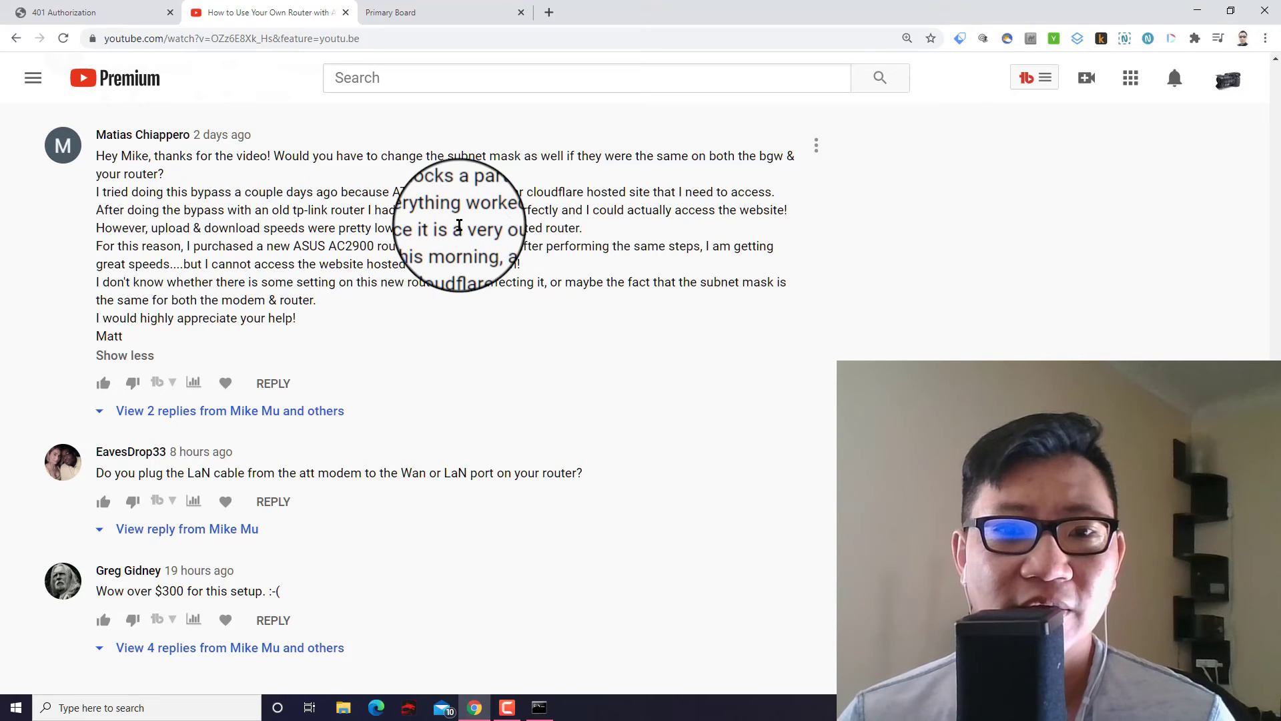
pyautogui.click(534, 270)
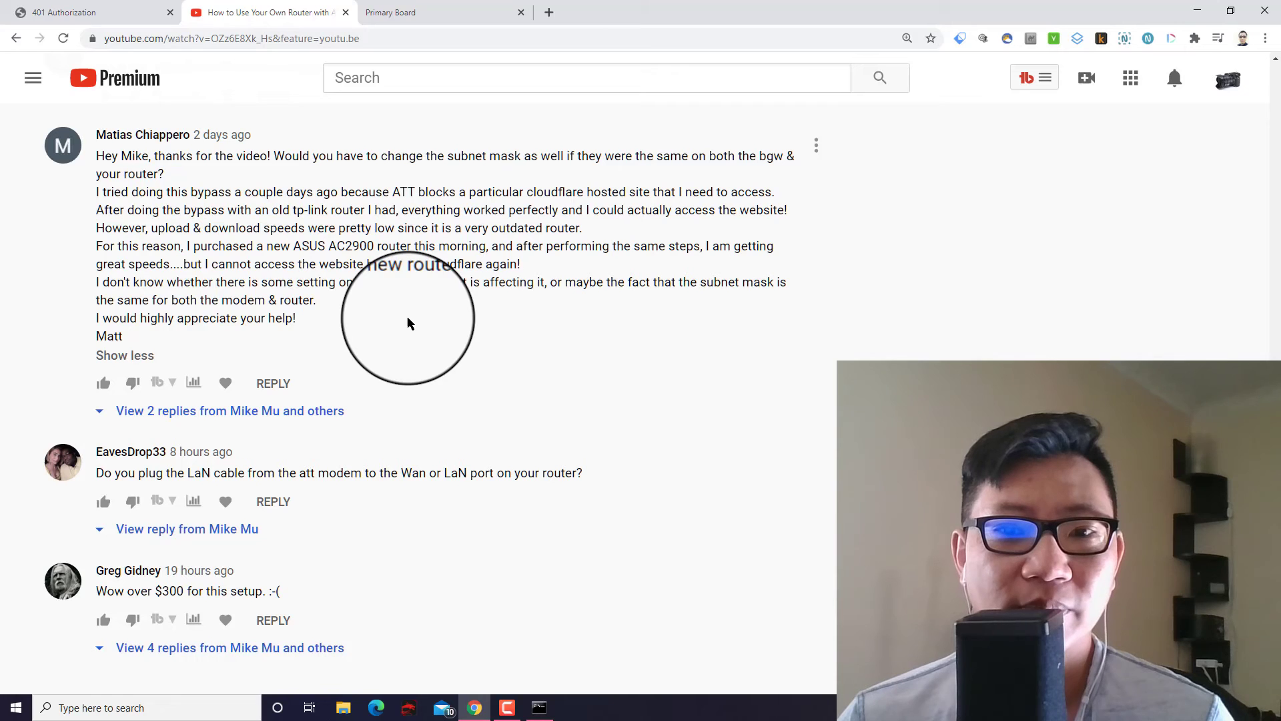
pyautogui.click(217, 411)
pyautogui.scroll(-1, 347, 479)
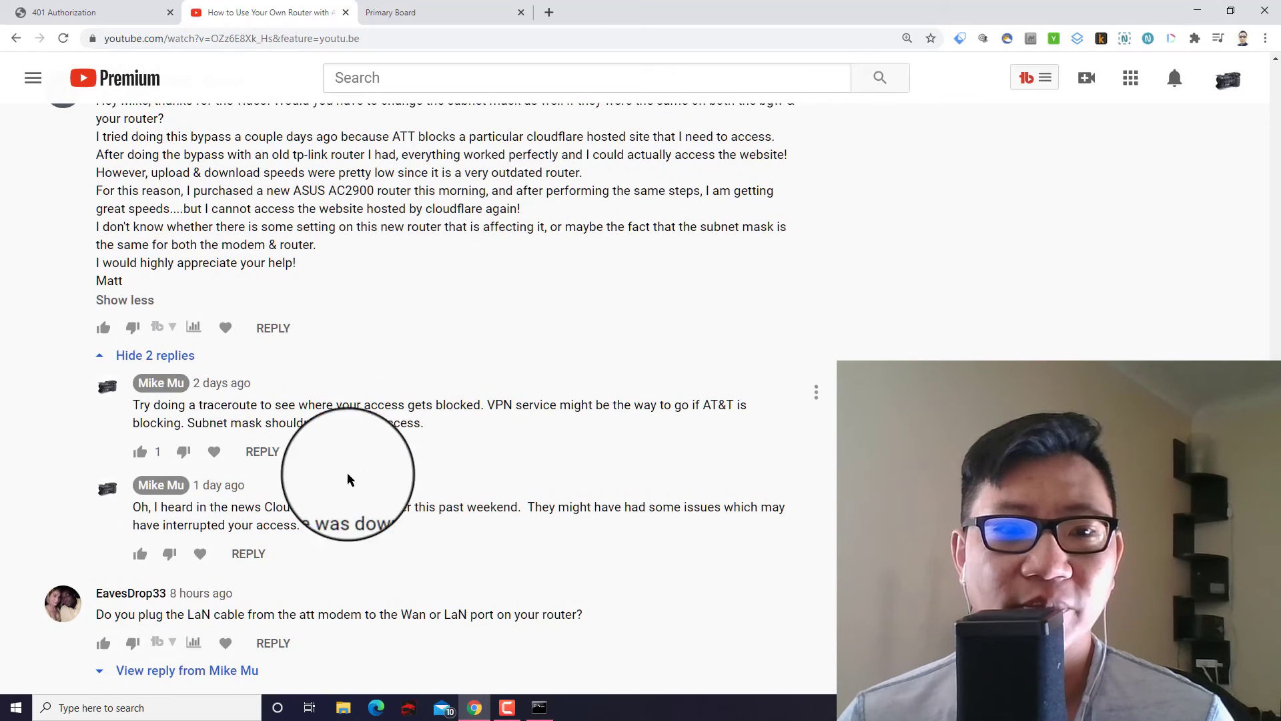
pyautogui.scroll(-2, 401, 487)
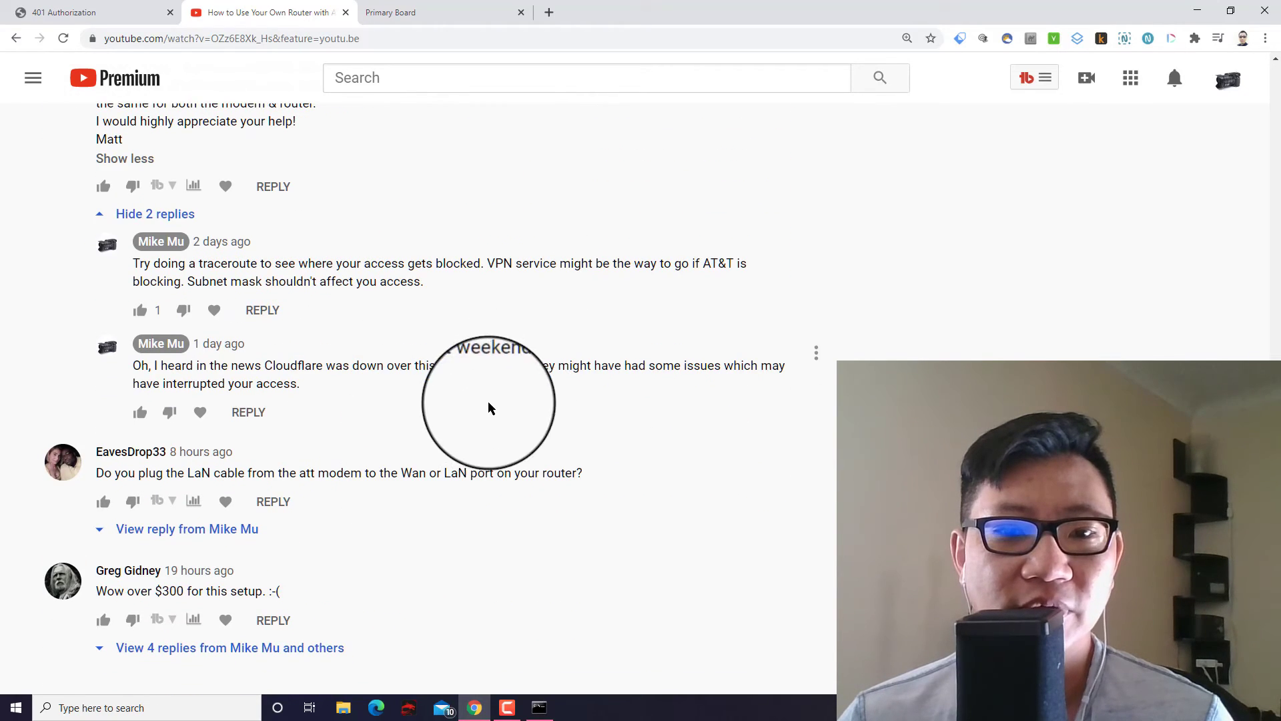
pyautogui.click(227, 528)
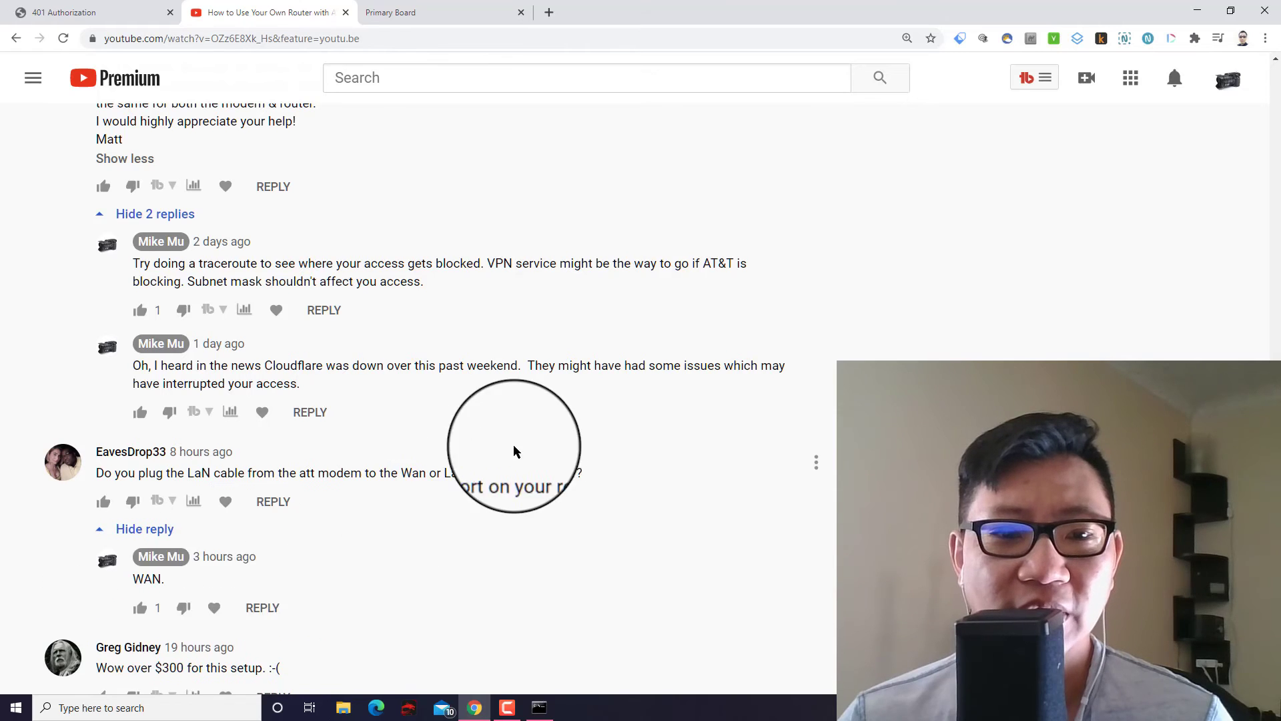
pyautogui.scroll(-1, 514, 451)
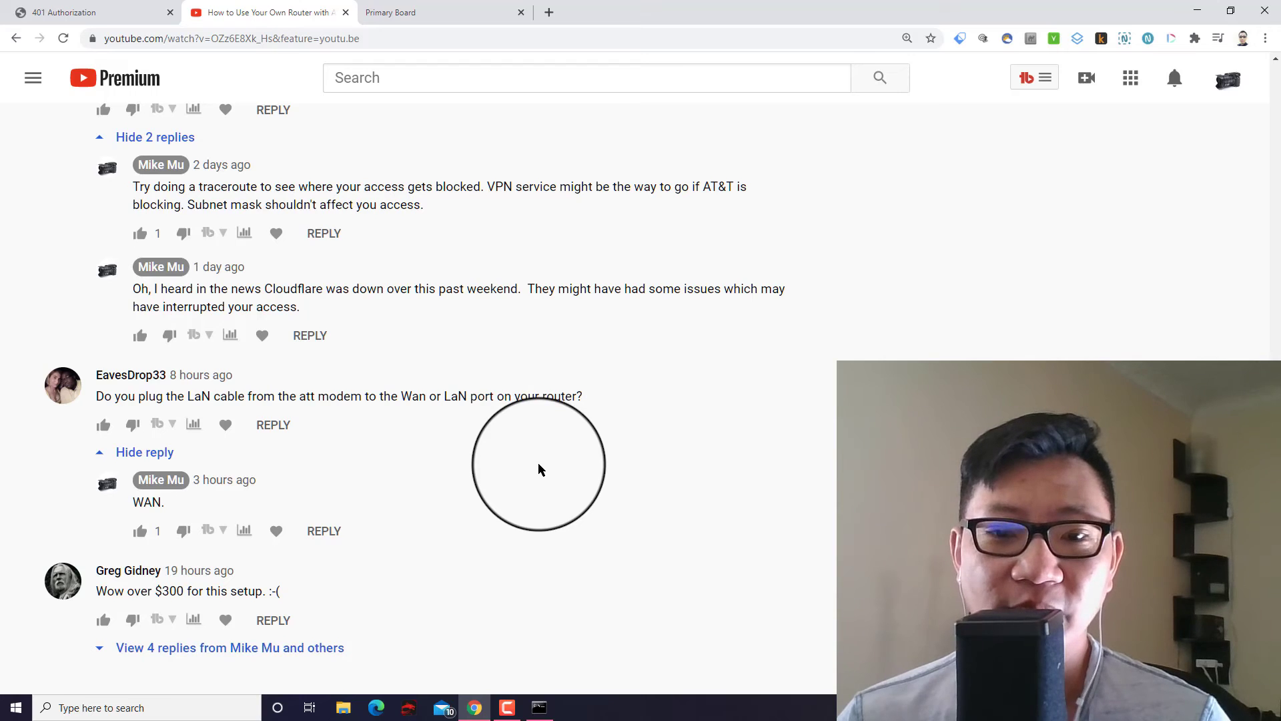
pyautogui.click(539, 708)
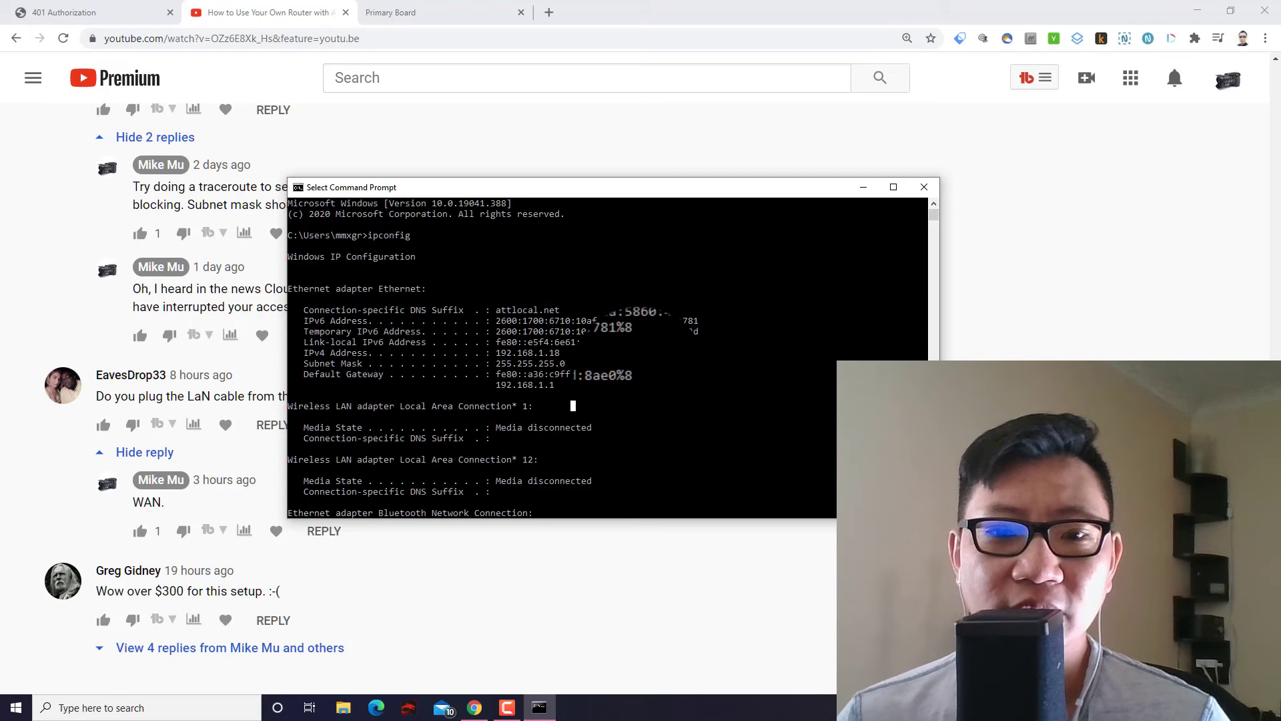
pyautogui.click(635, 598)
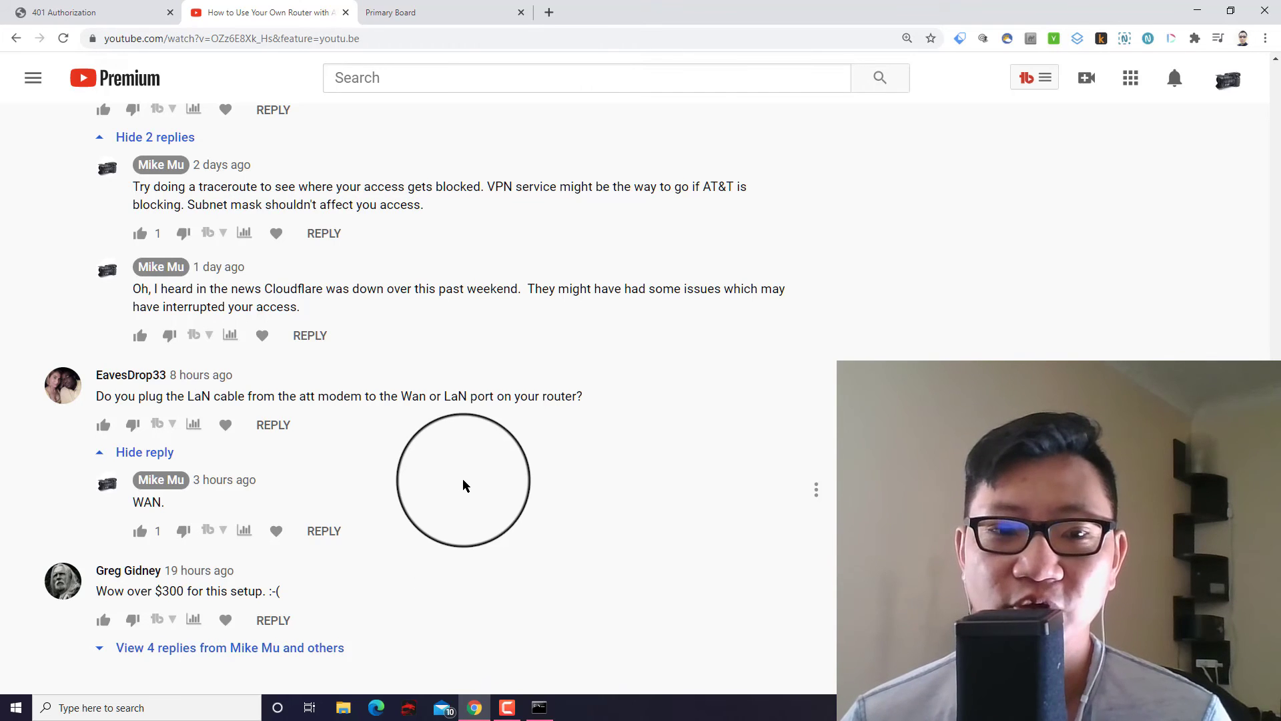
# Expand the four replies under the 'Wow over $300 for this setup' comment and read through them.
pyautogui.click(289, 645)
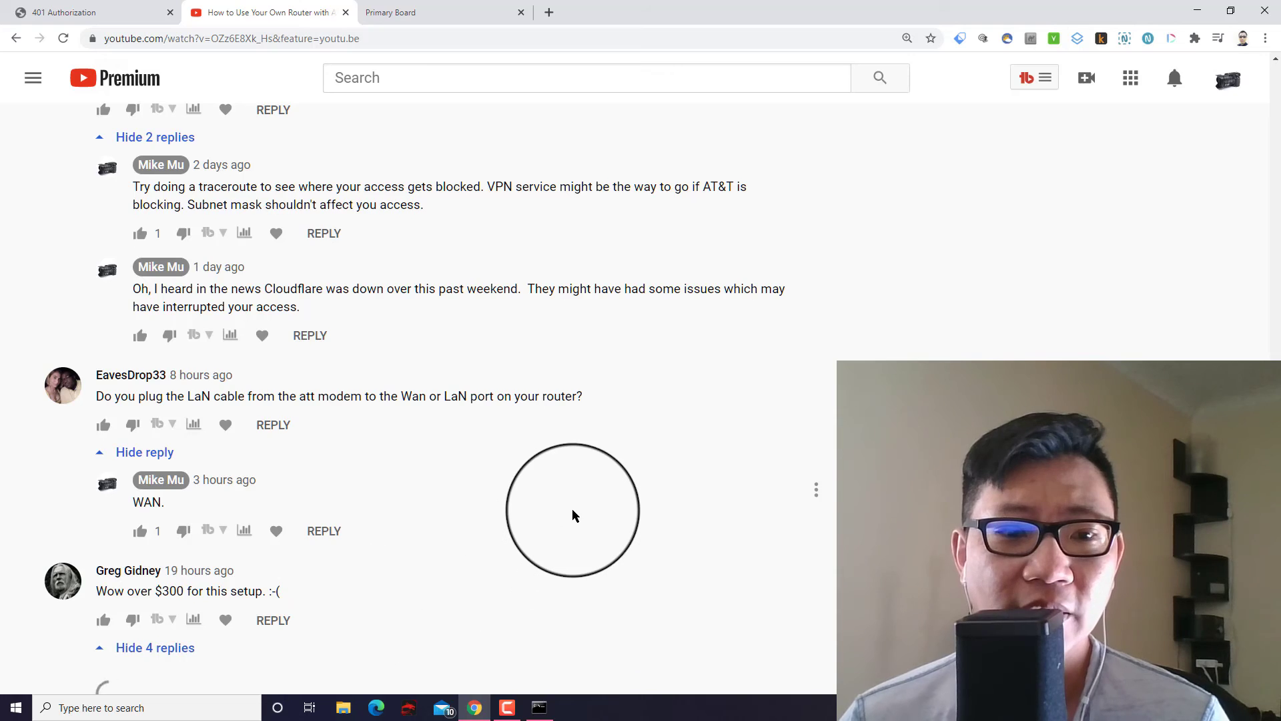
pyautogui.scroll(-7, 577, 453)
pyautogui.scroll(2, 585, 414)
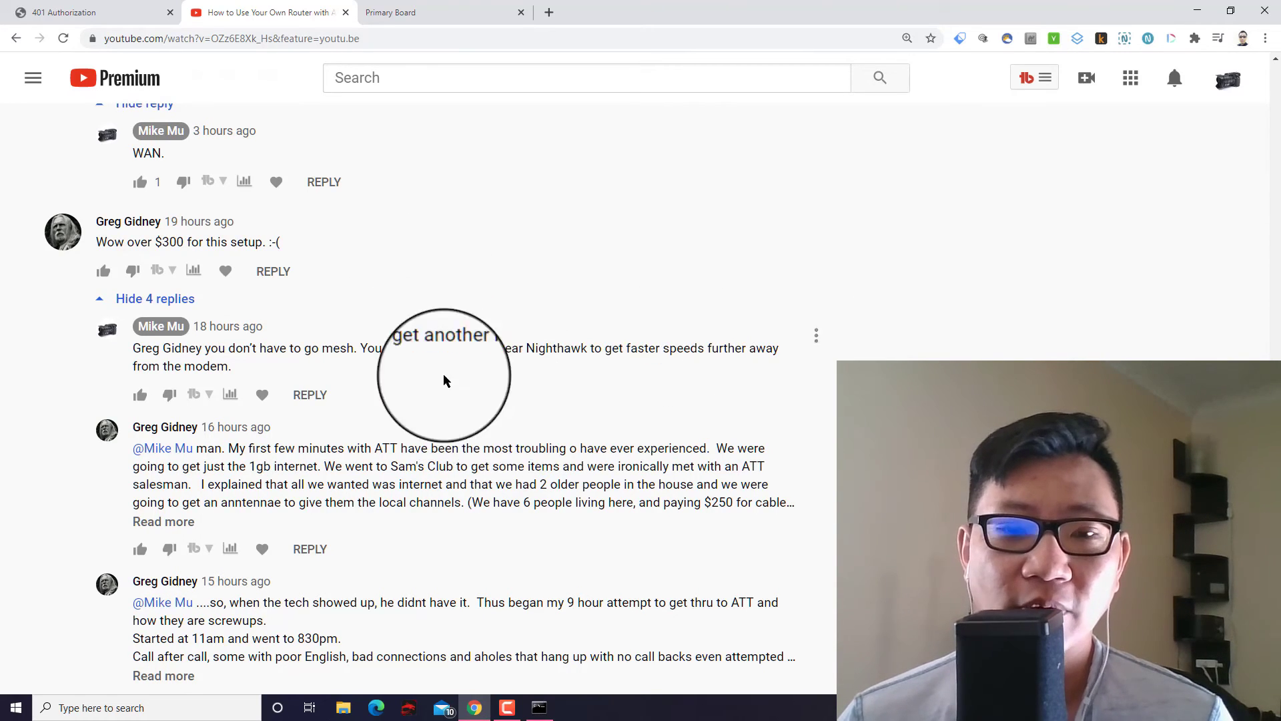
pyautogui.scroll(-2, 504, 417)
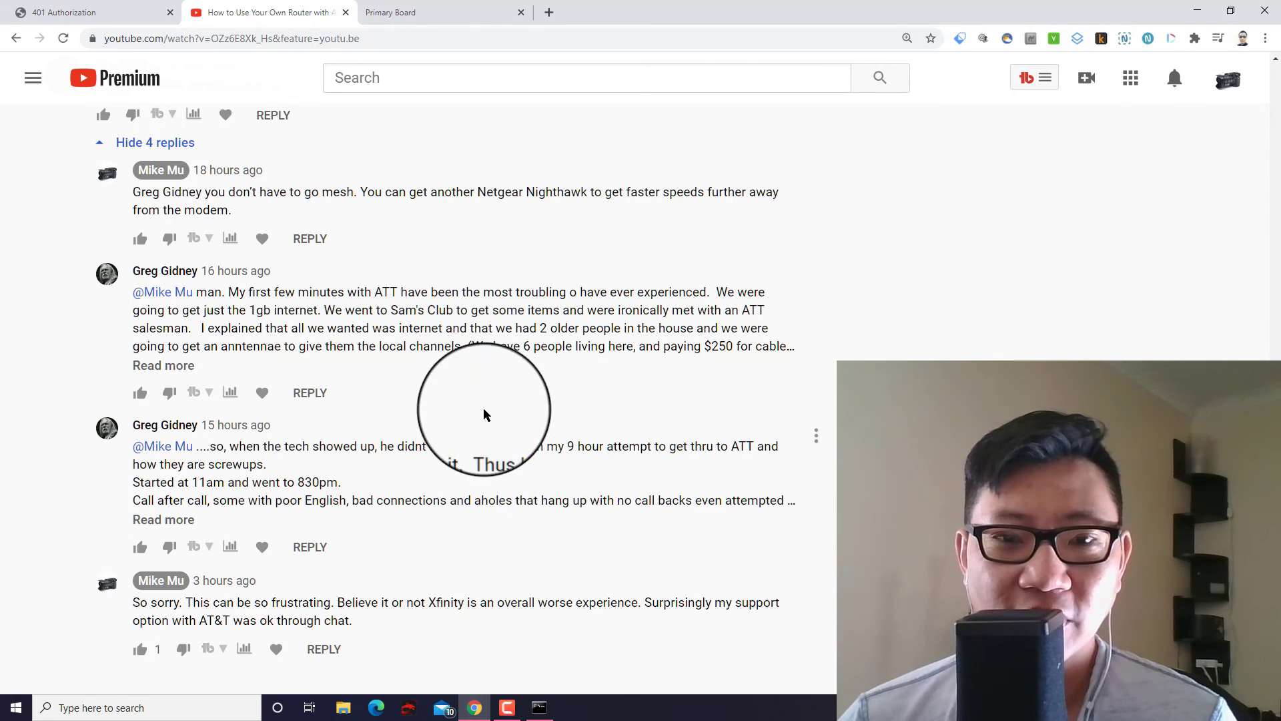
# Expand the AT&T sales-visit reply and the 9-hour-ordeal follow-up, then scroll back up the thread.
pyautogui.click(178, 377)
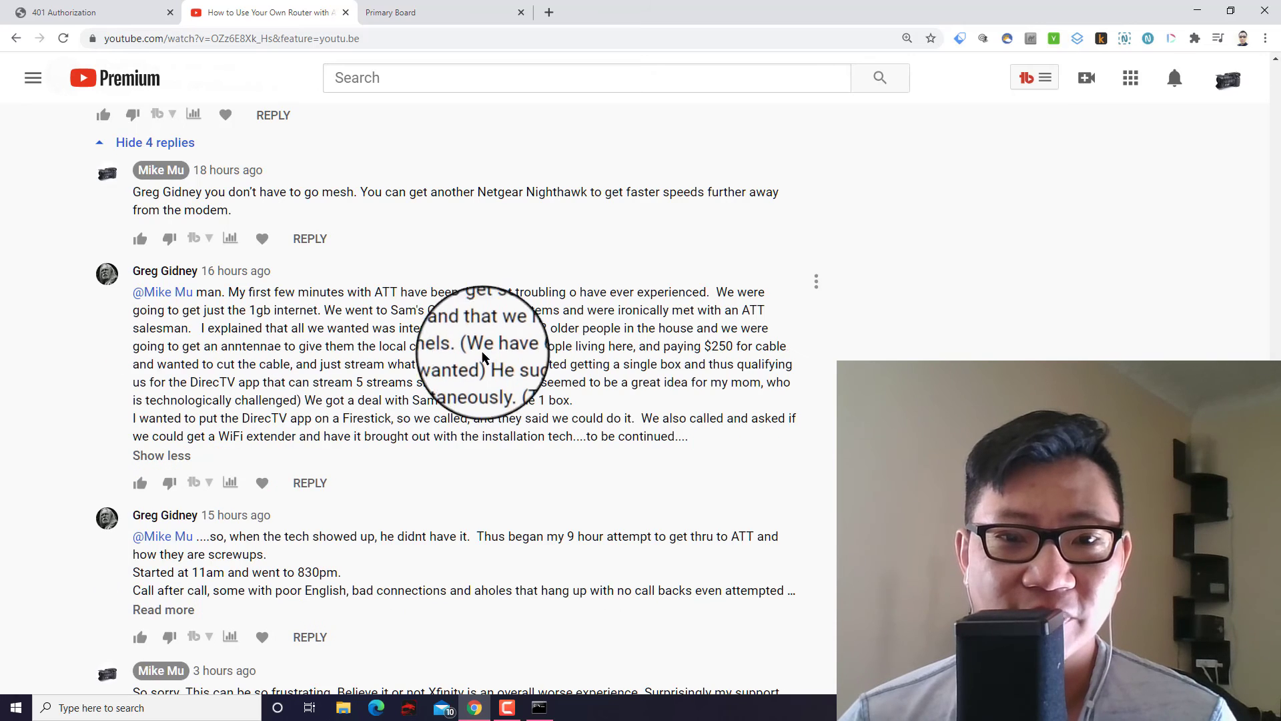
pyautogui.scroll(-1, 501, 354)
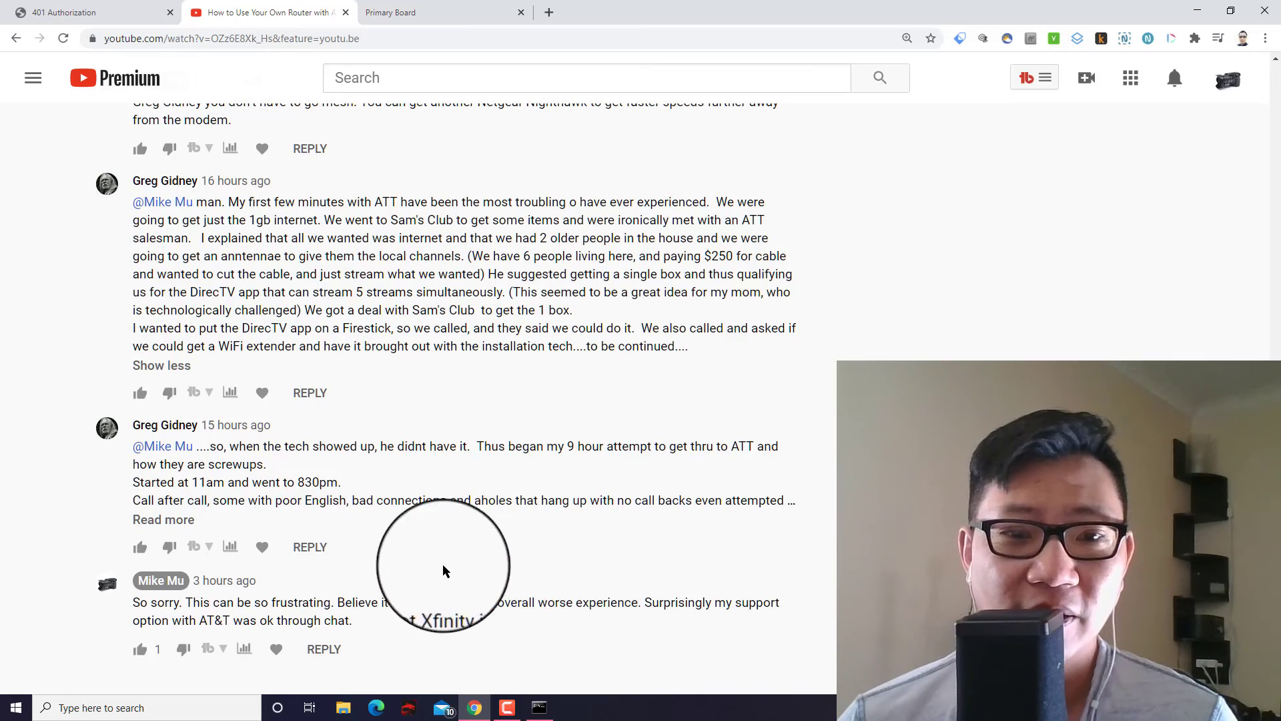
pyautogui.click(164, 519)
pyautogui.scroll(-4, 558, 461)
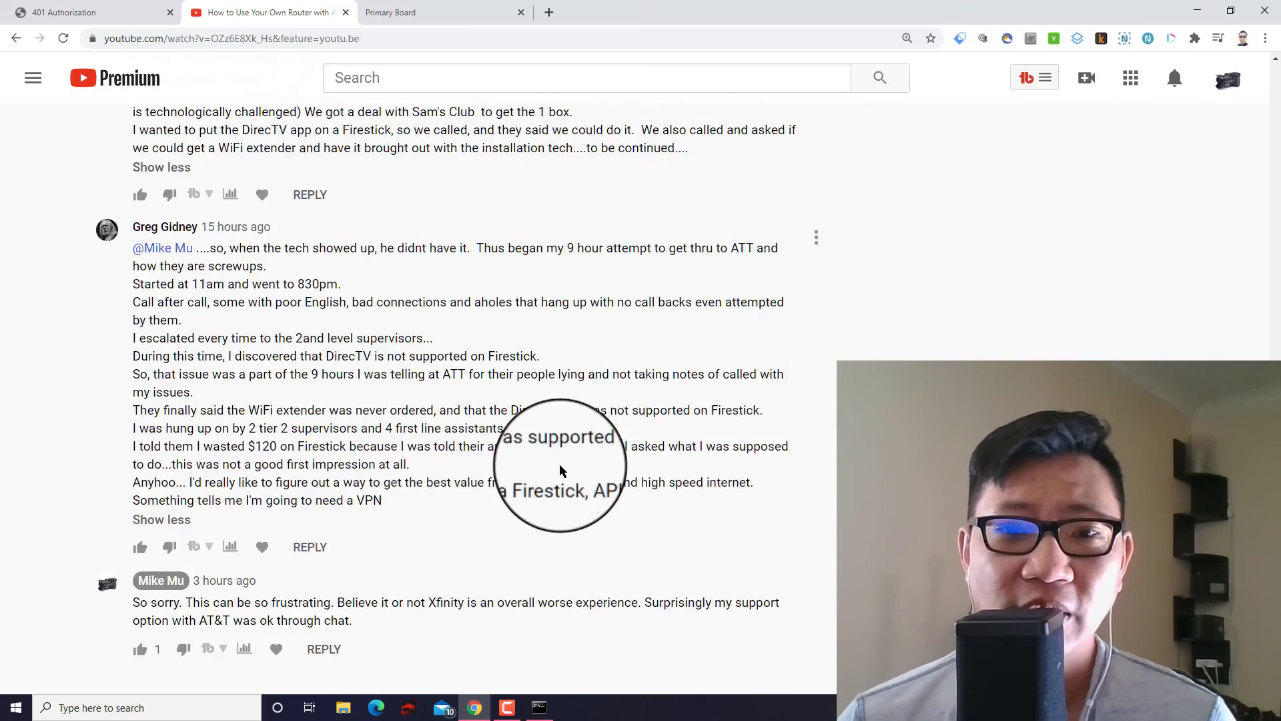
pyautogui.scroll(15, 559, 463)
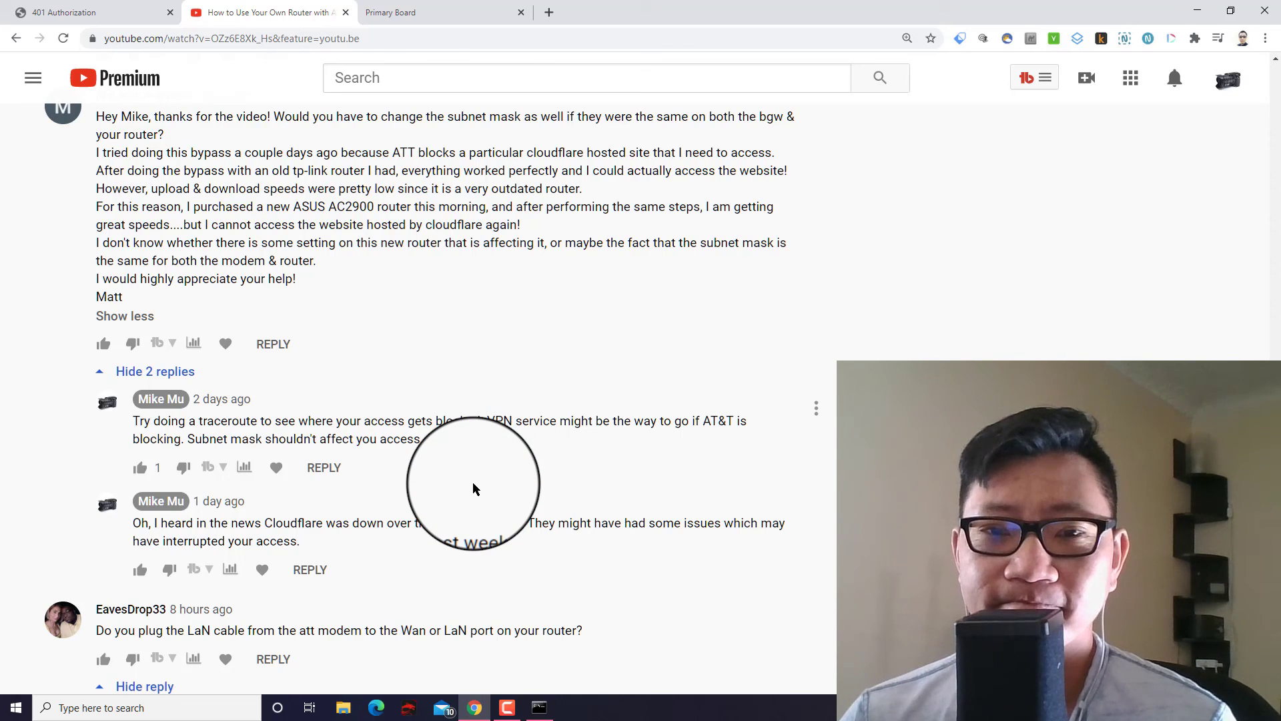
pyautogui.scroll(-7, 417, 510)
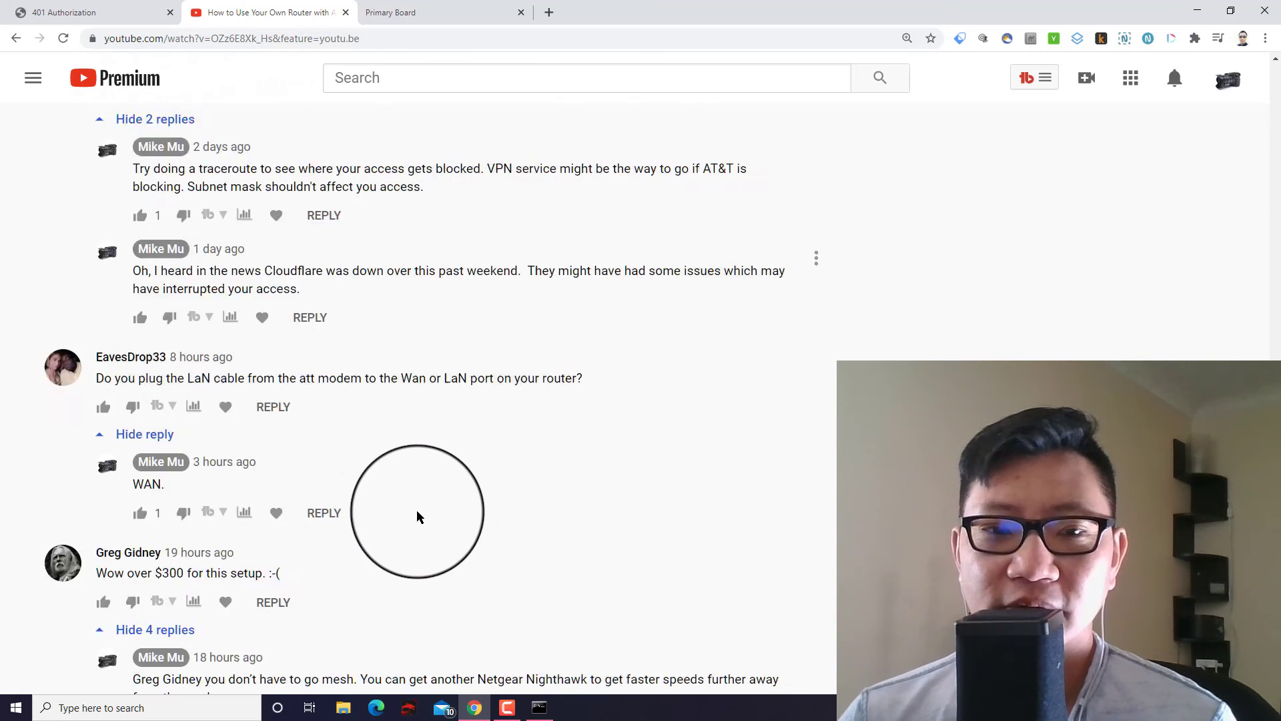
pyautogui.scroll(-5, 418, 516)
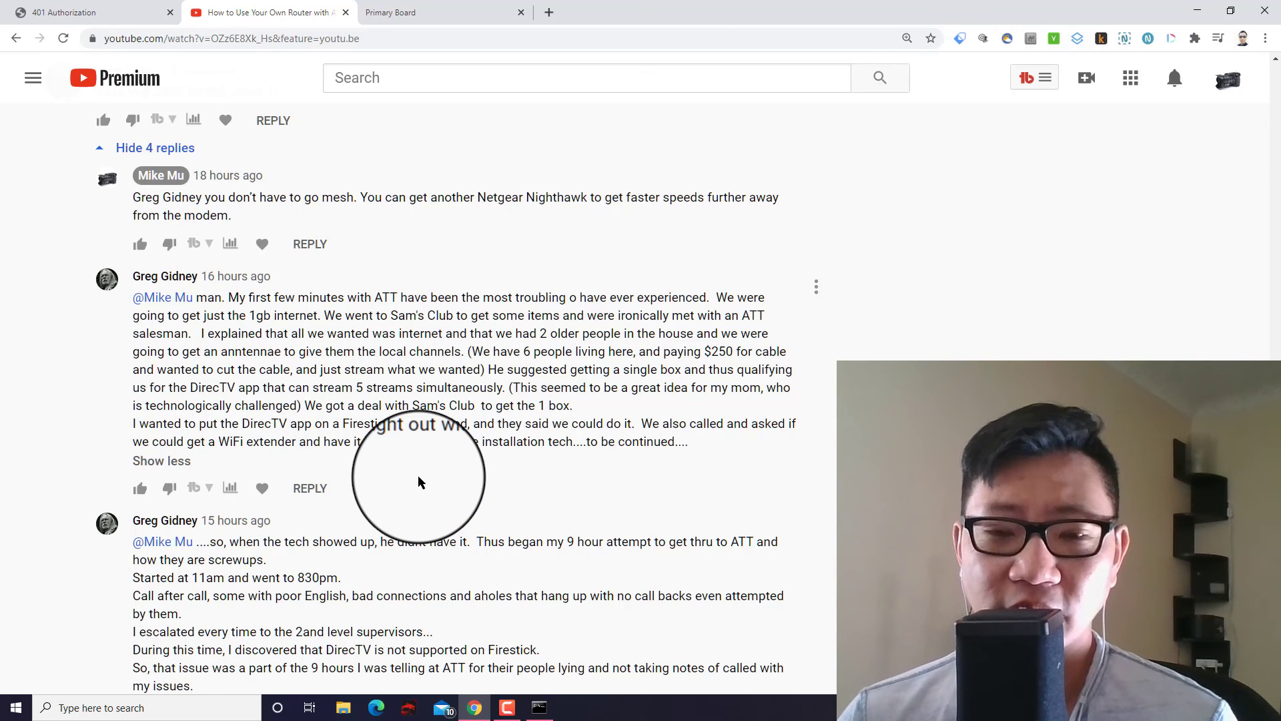
pyautogui.scroll(-4, 427, 394)
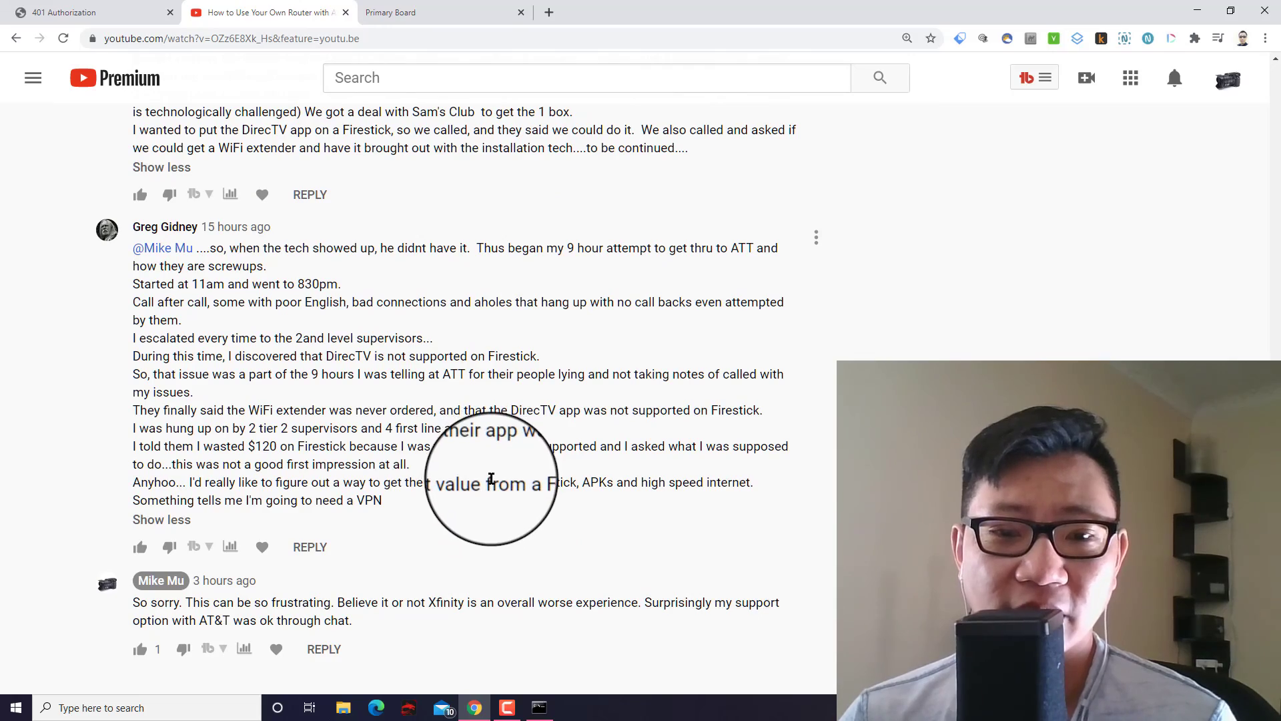
pyautogui.scroll(7, 490, 481)
pyautogui.scroll(20, 492, 480)
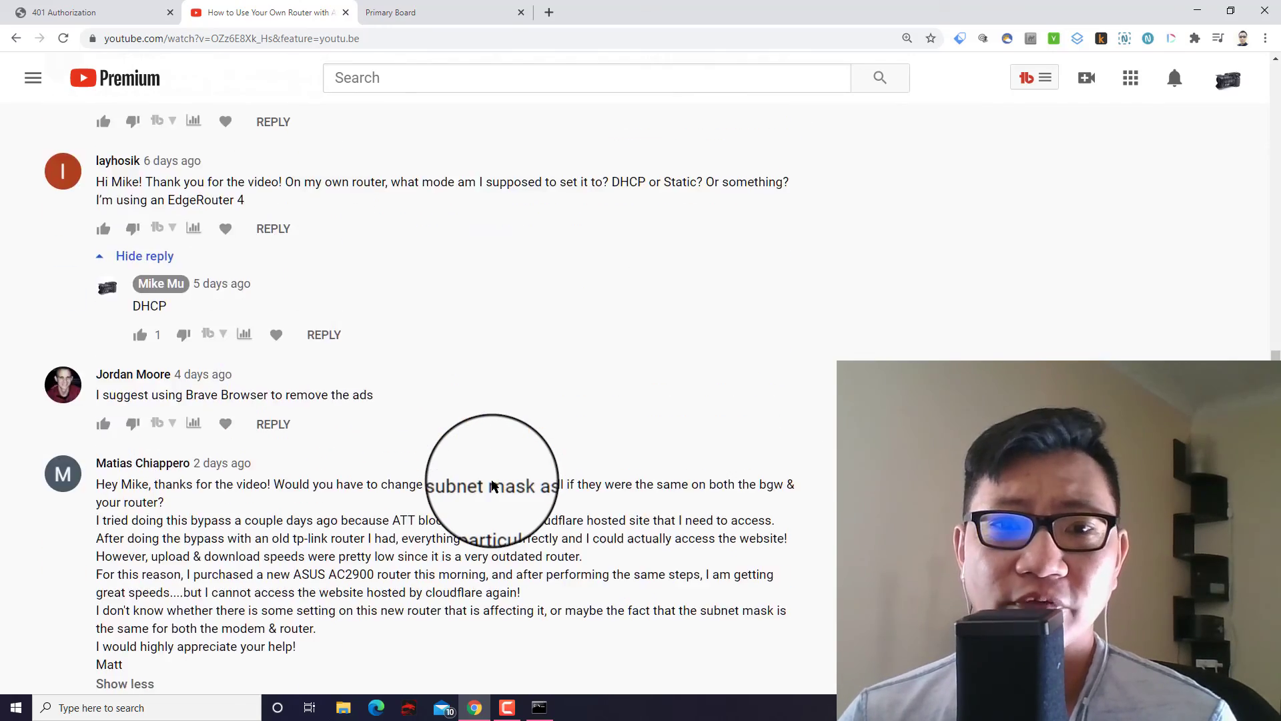
pyautogui.scroll(15, 494, 481)
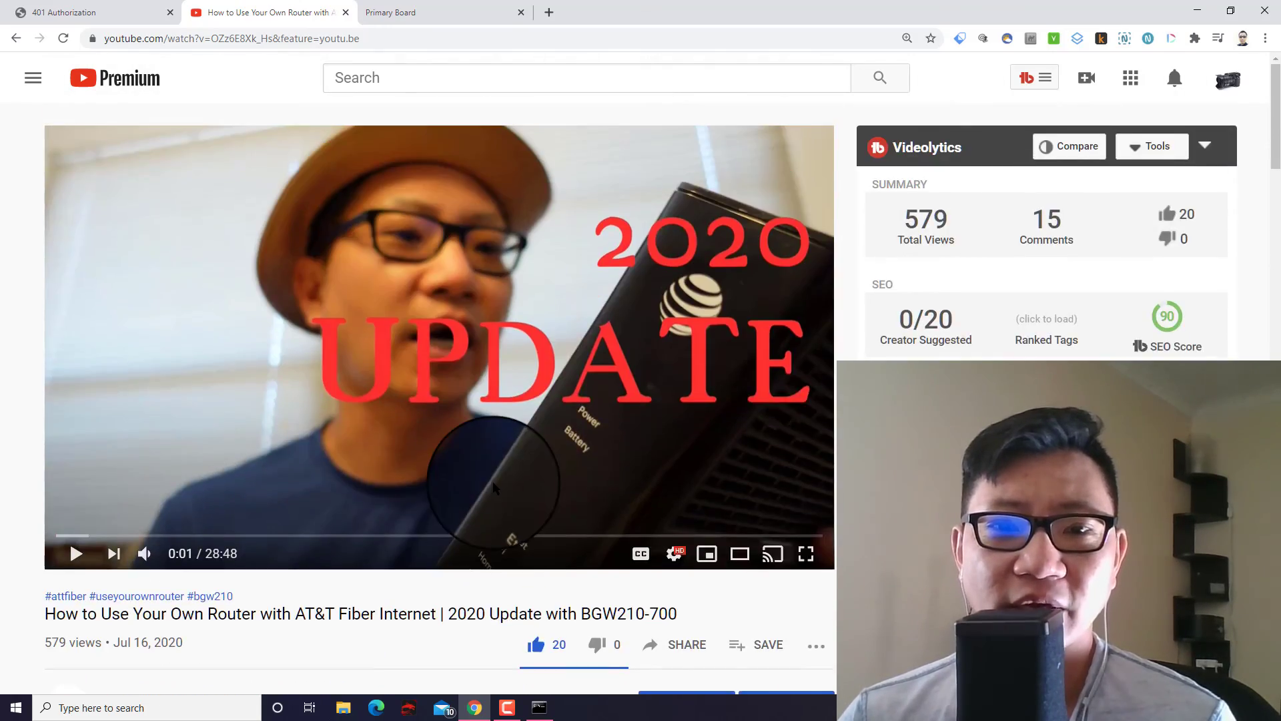
pyautogui.scroll(-5, 461, 640)
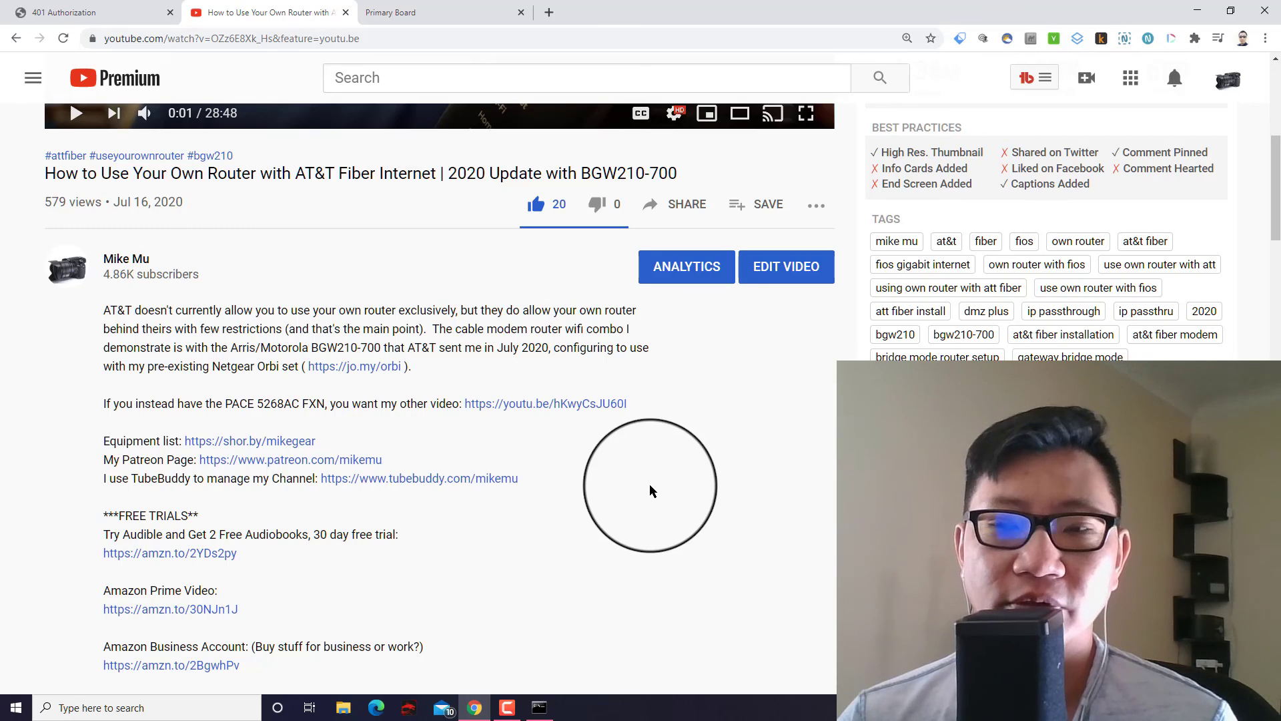
pyautogui.scroll(-1, 626, 483)
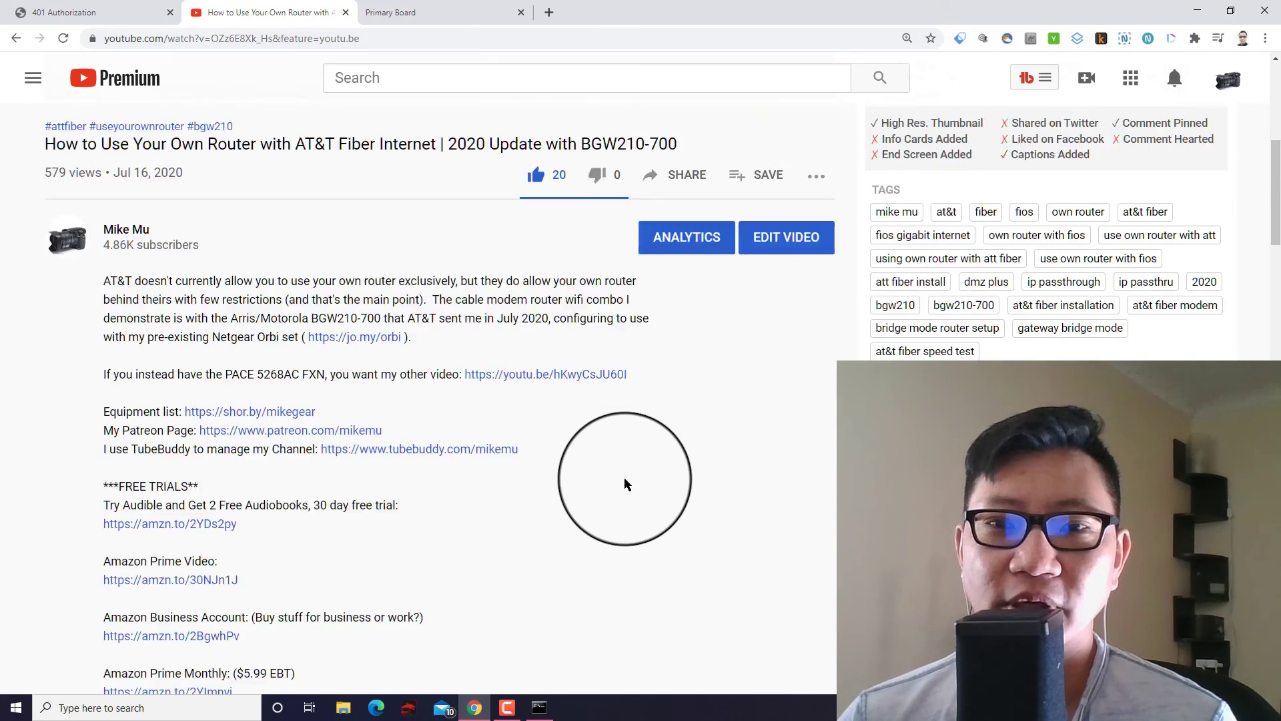
pyautogui.scroll(7, 623, 477)
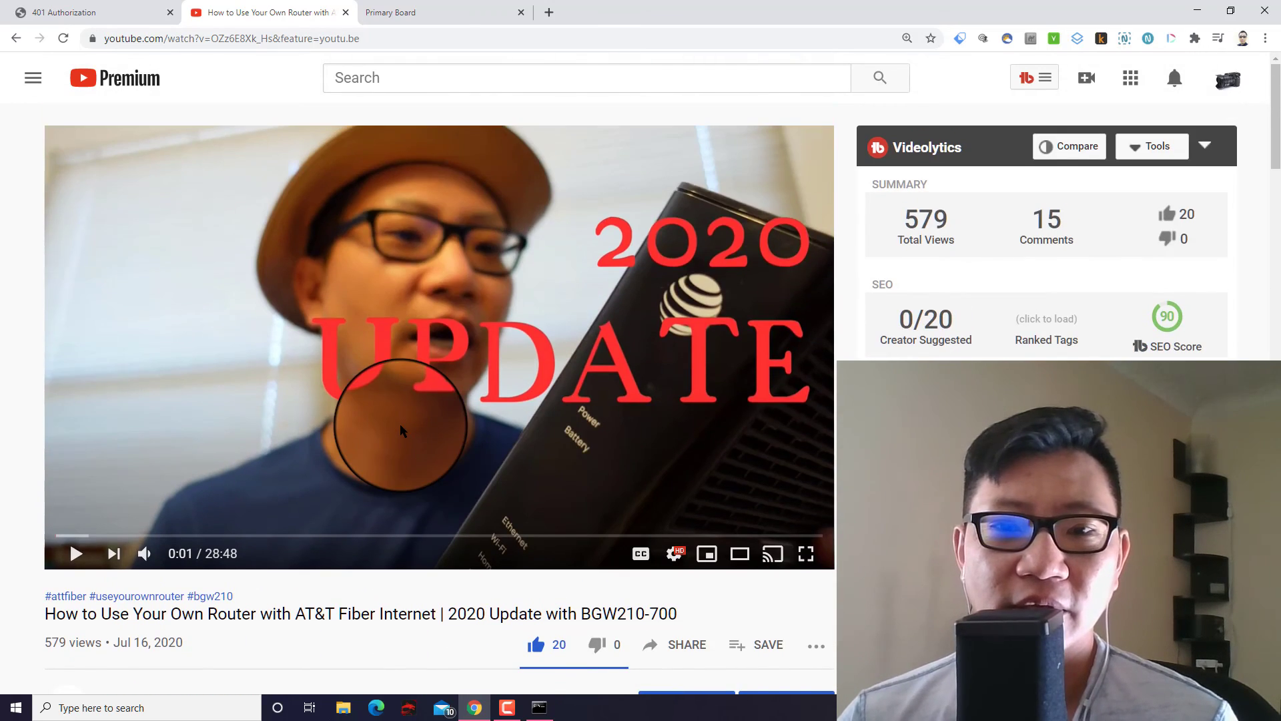